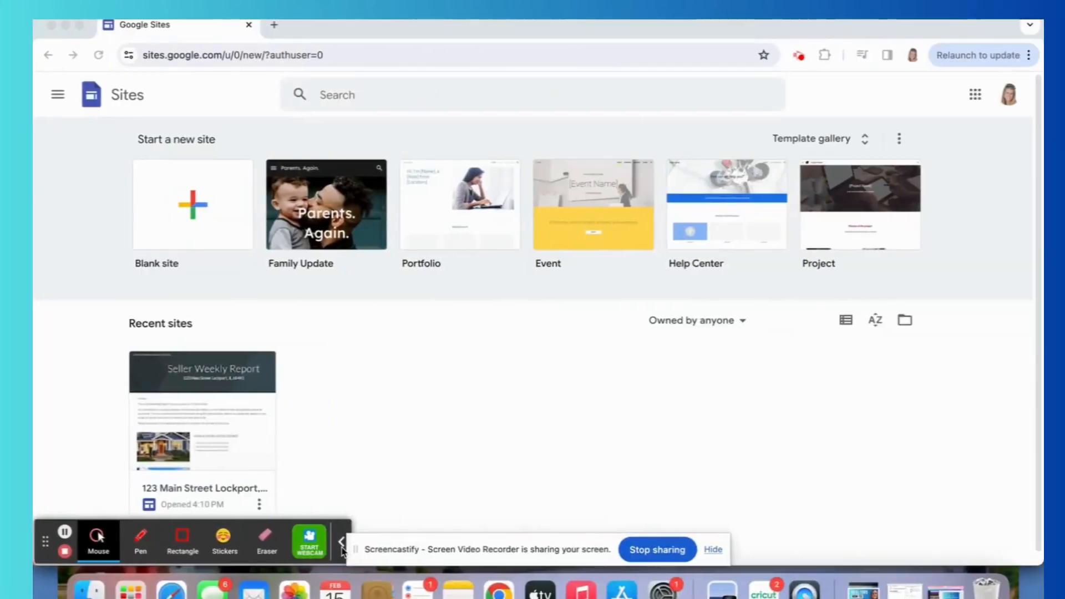
Create a new blank site and return to the overview of recent sites.
click(341, 544)
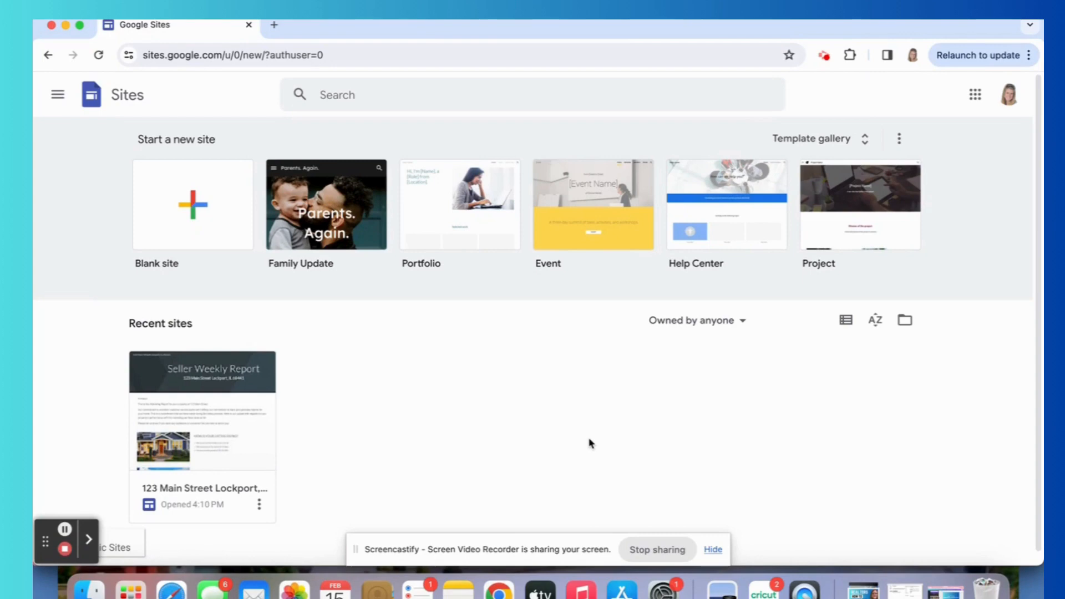
click(197, 220)
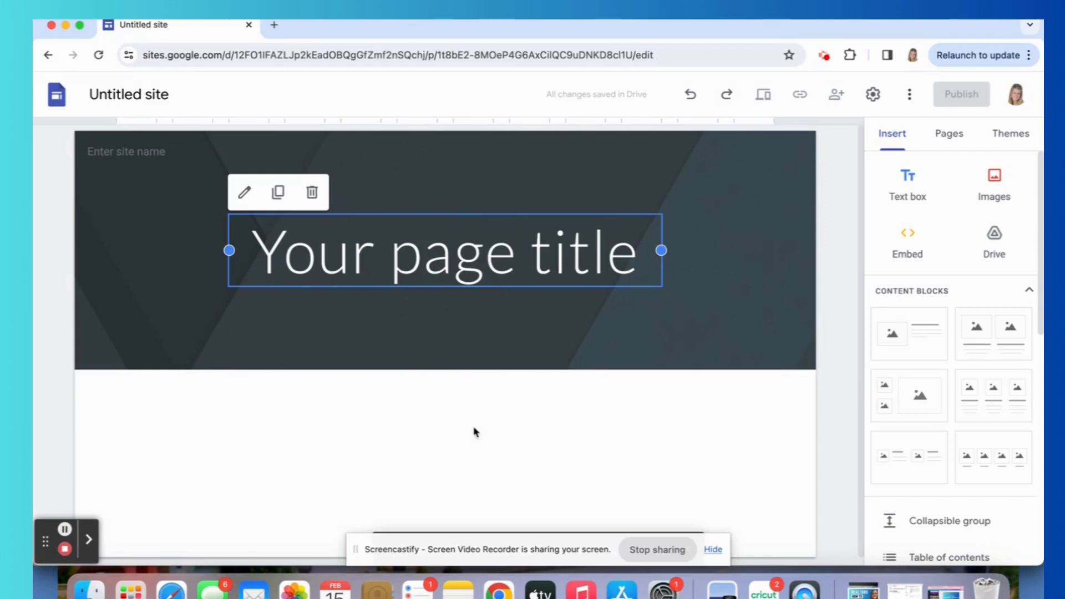
click(57, 96)
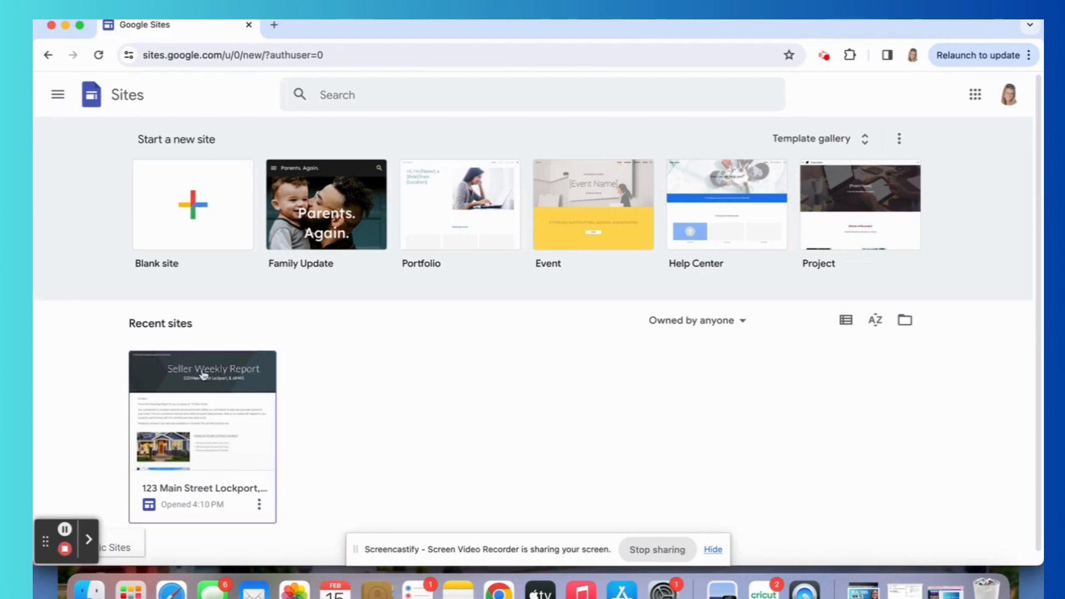
Open the recent Seller Weekly Report site and check its site name, header text and header image options.
click(208, 402)
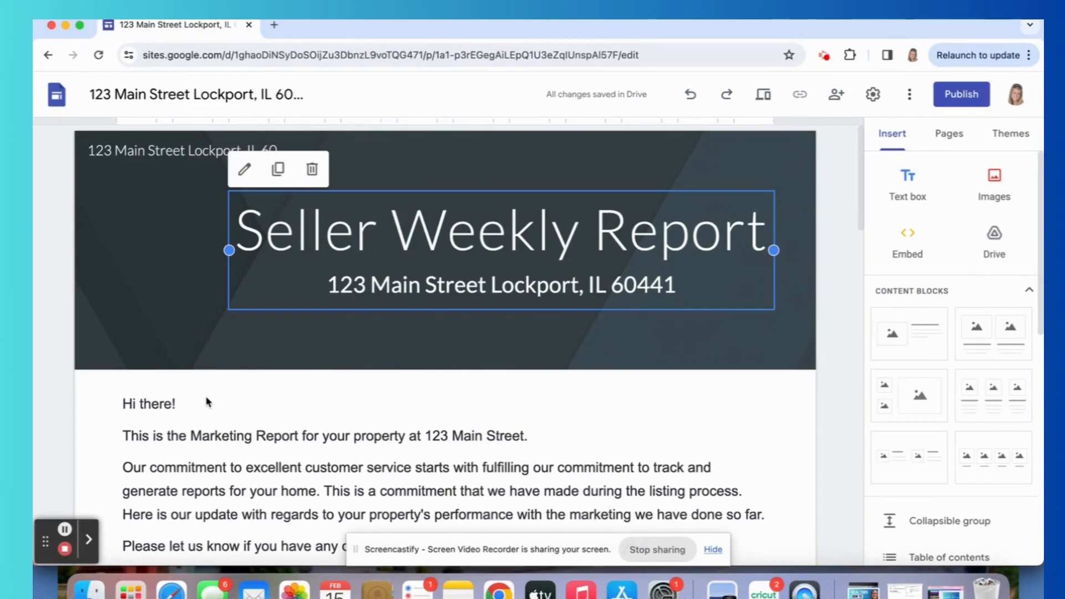
click(137, 150)
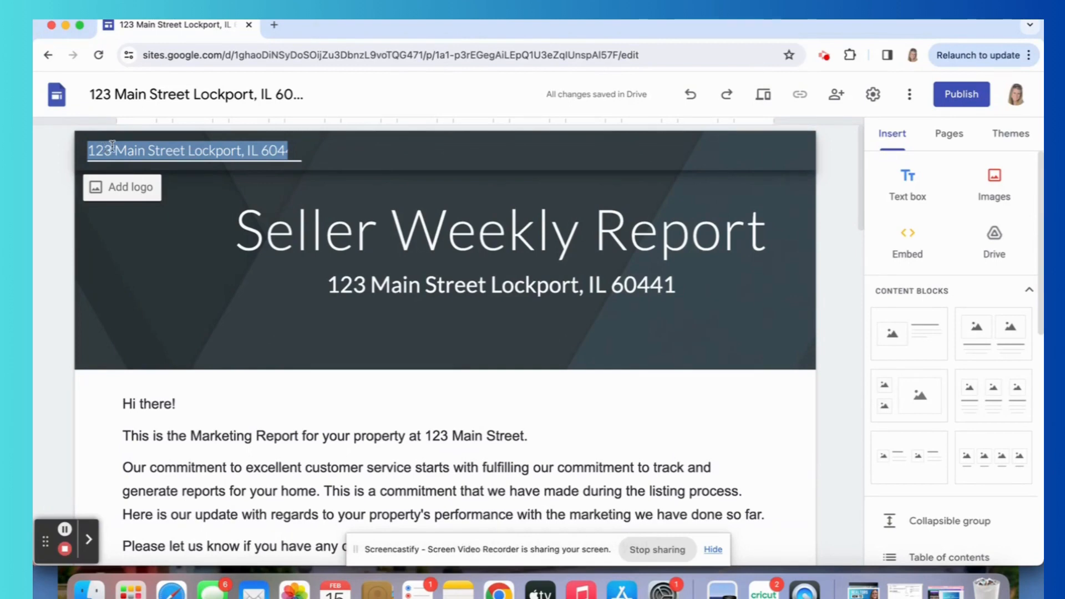
click(420, 259)
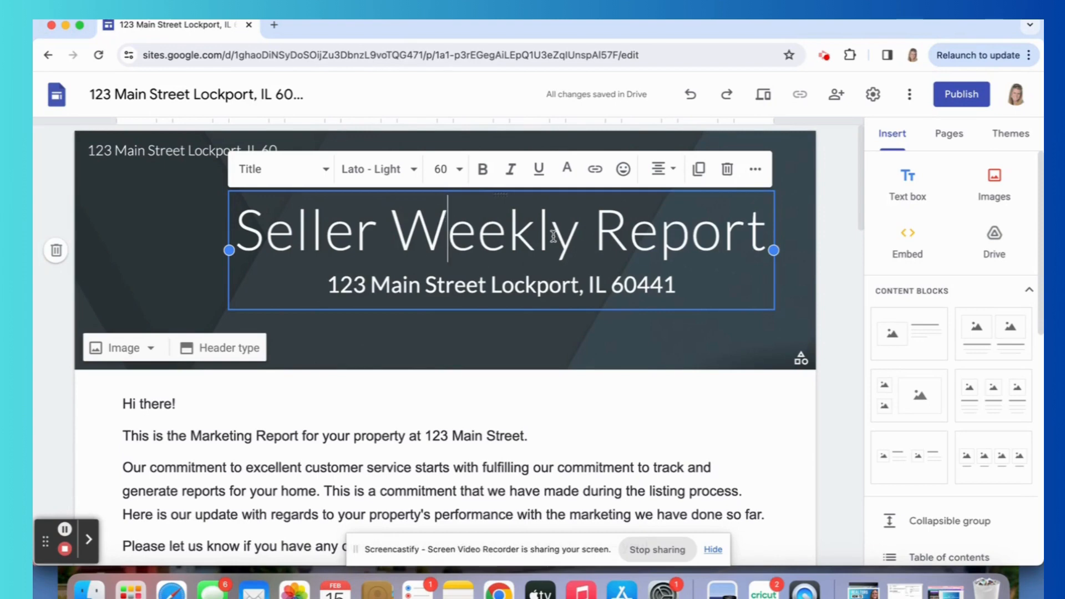
triple_click(444, 287)
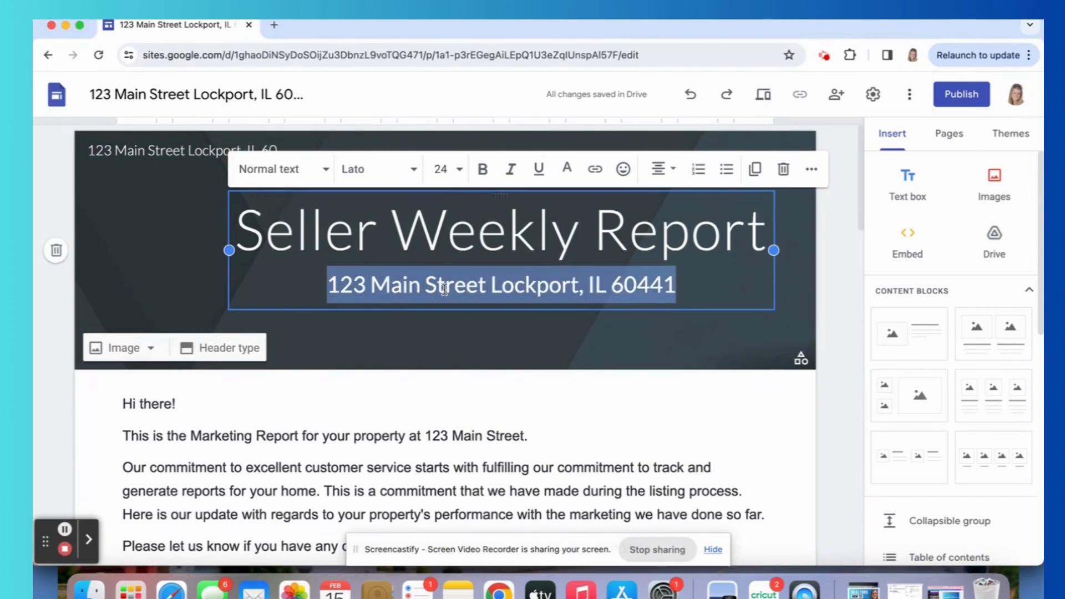
click(178, 279)
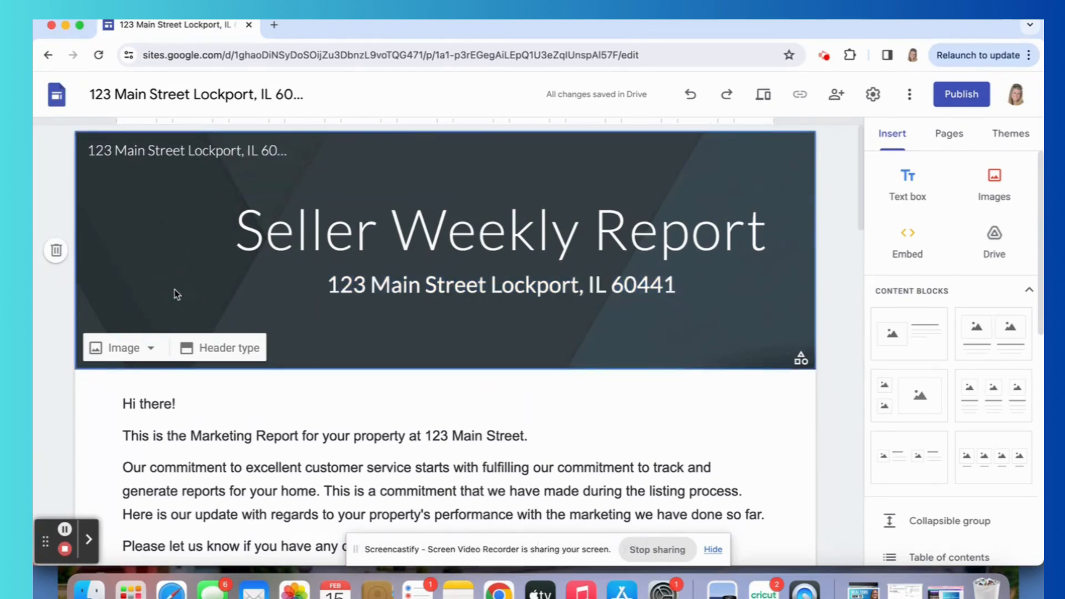
click(152, 350)
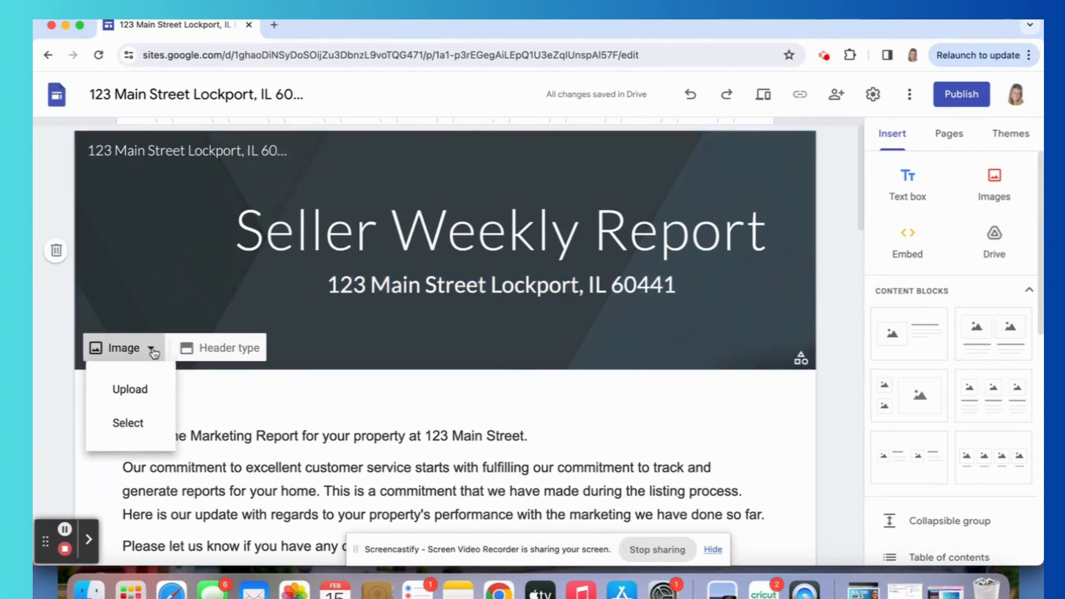
click(179, 223)
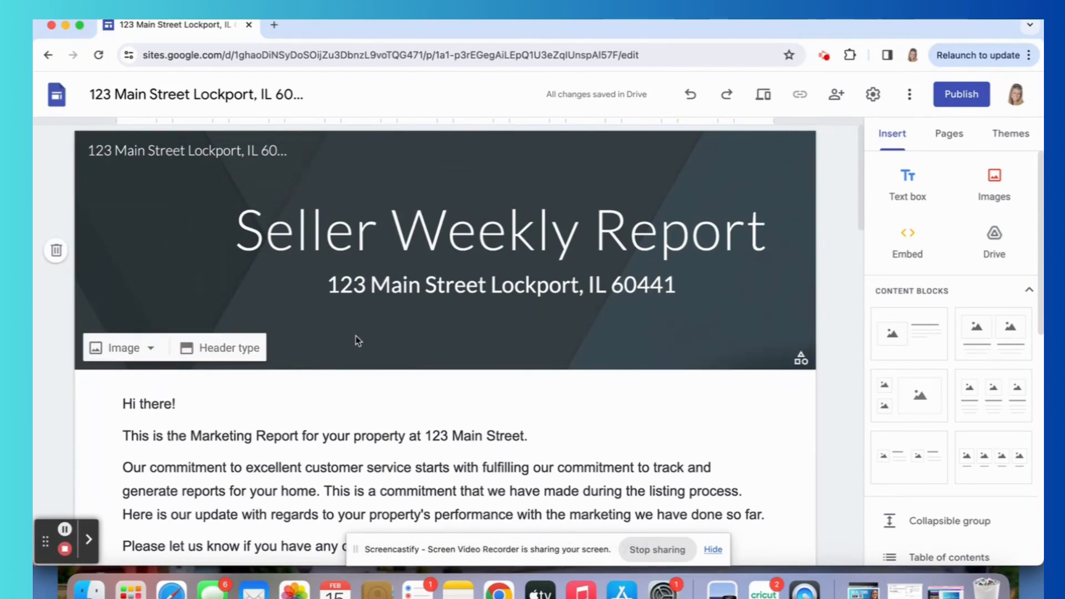
Bring up the quick insert options below the header and select the introductory text box.
scroll(355, 335, down, 2)
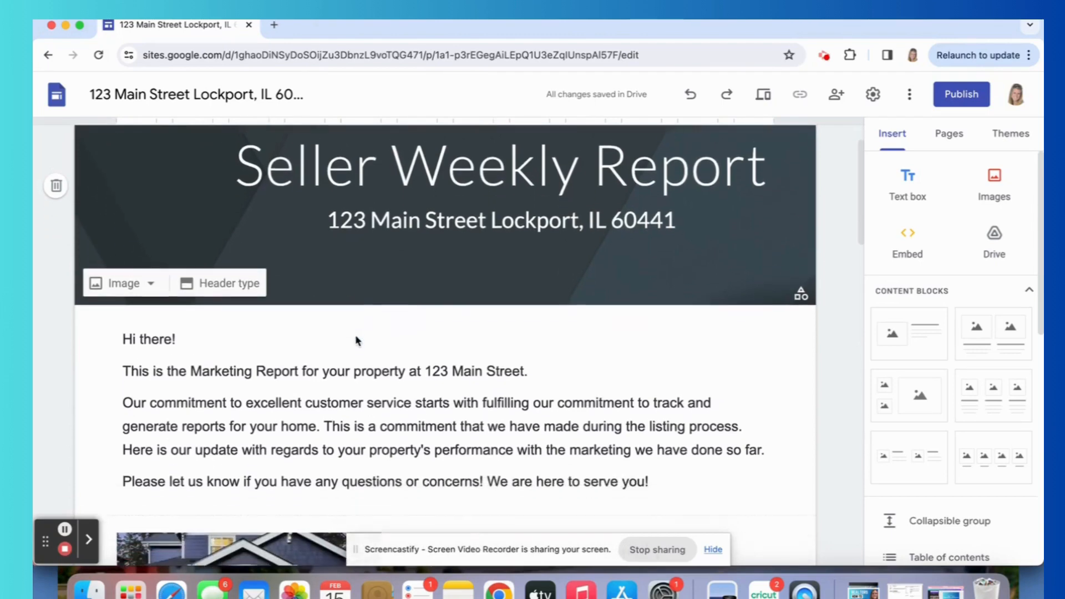
scroll(355, 334, down, 4)
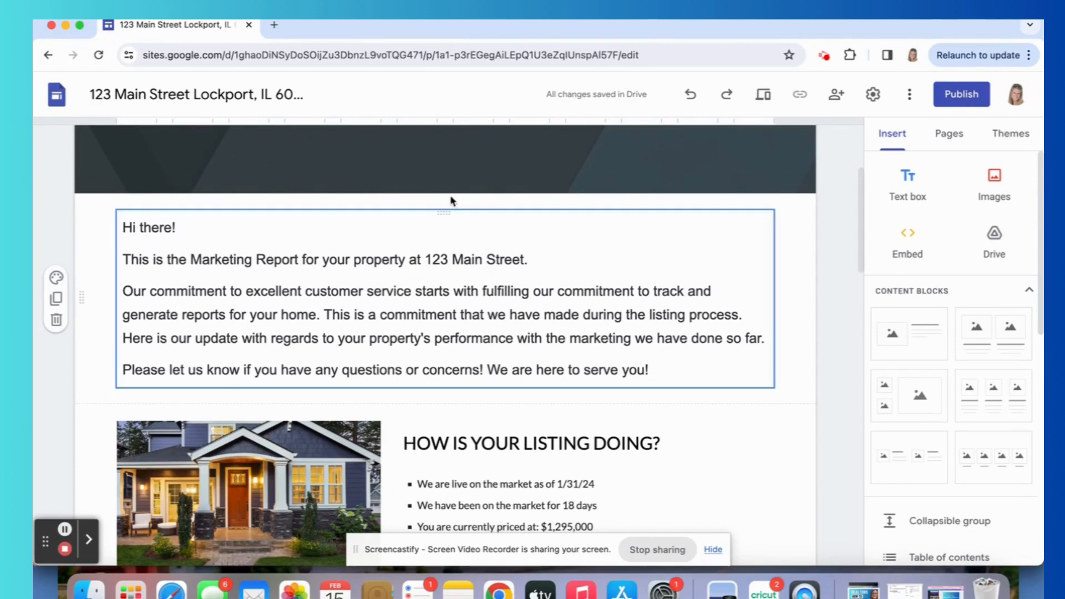
double_click(333, 205)
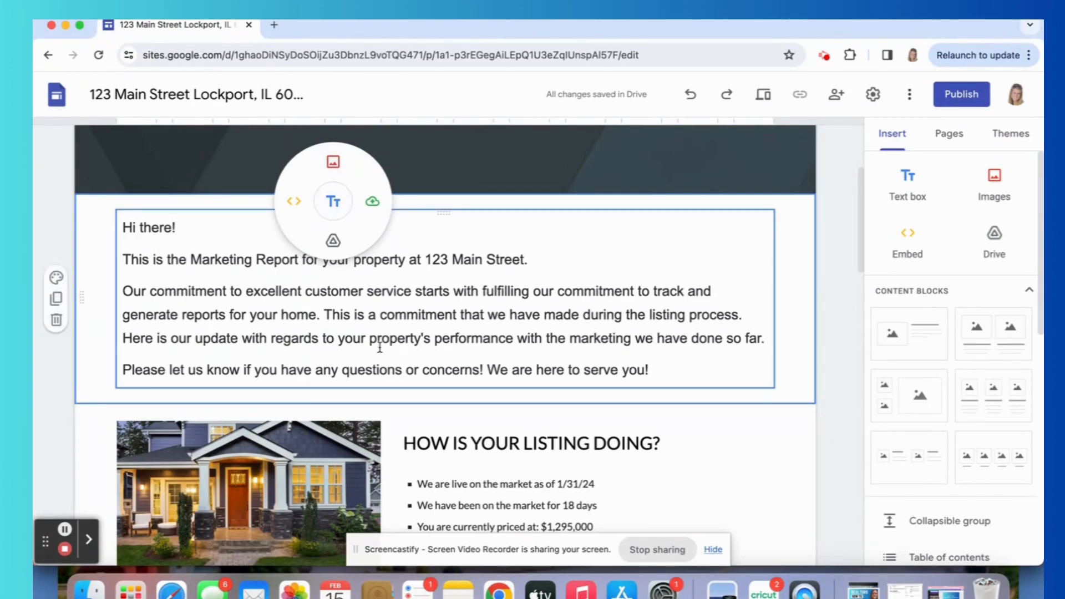
click(396, 316)
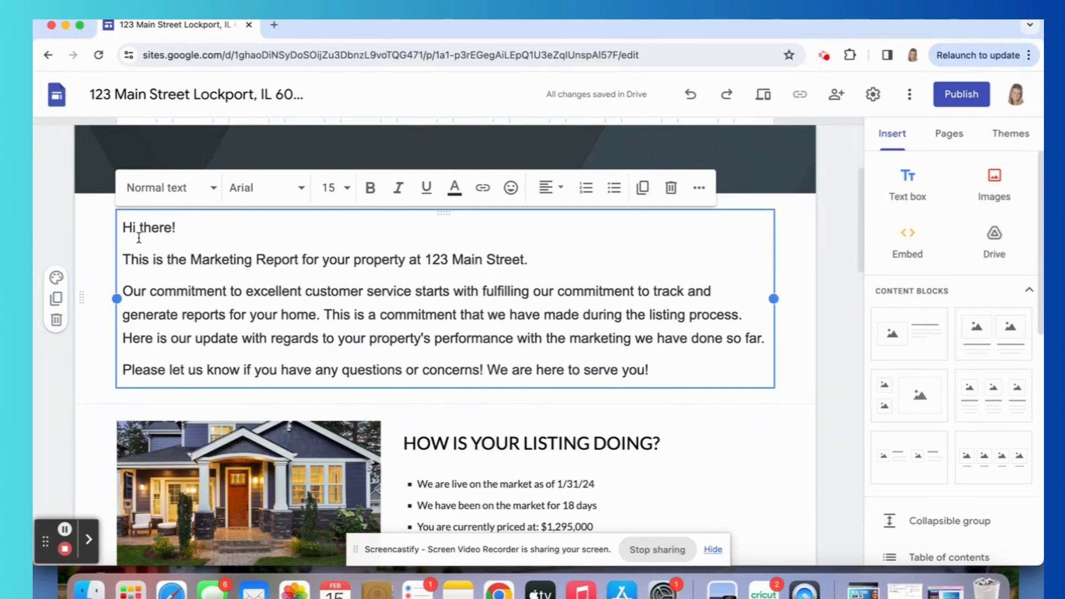
Look through the report's sections, from the listing status photo and text down to the Realtor.com and Zillow statistics.
scroll(139, 238, down, 2)
scroll(139, 237, down, 6)
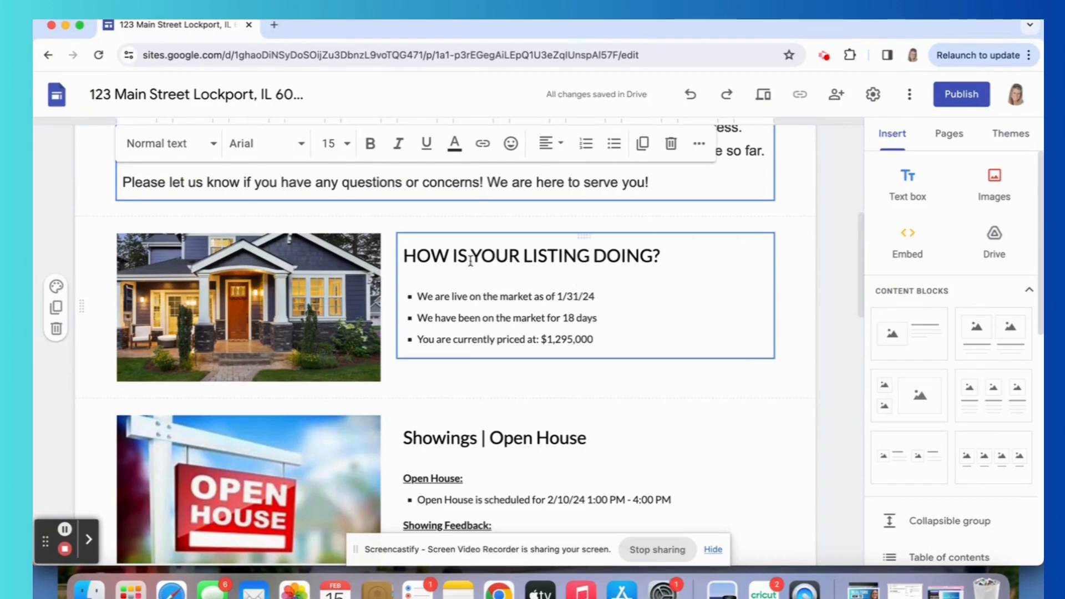
click(280, 317)
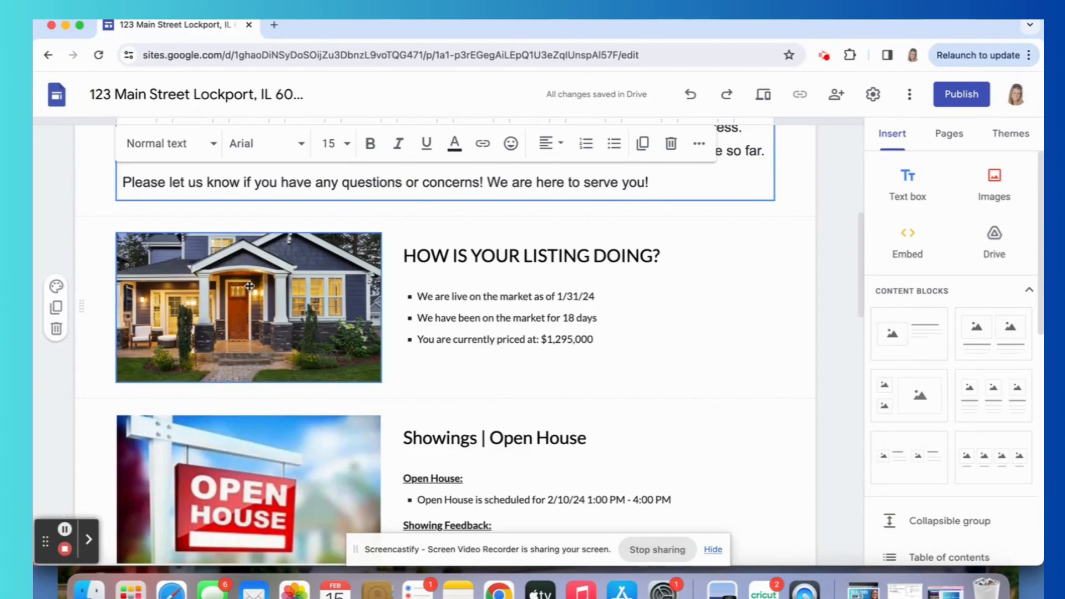
scroll(483, 266, down, 10)
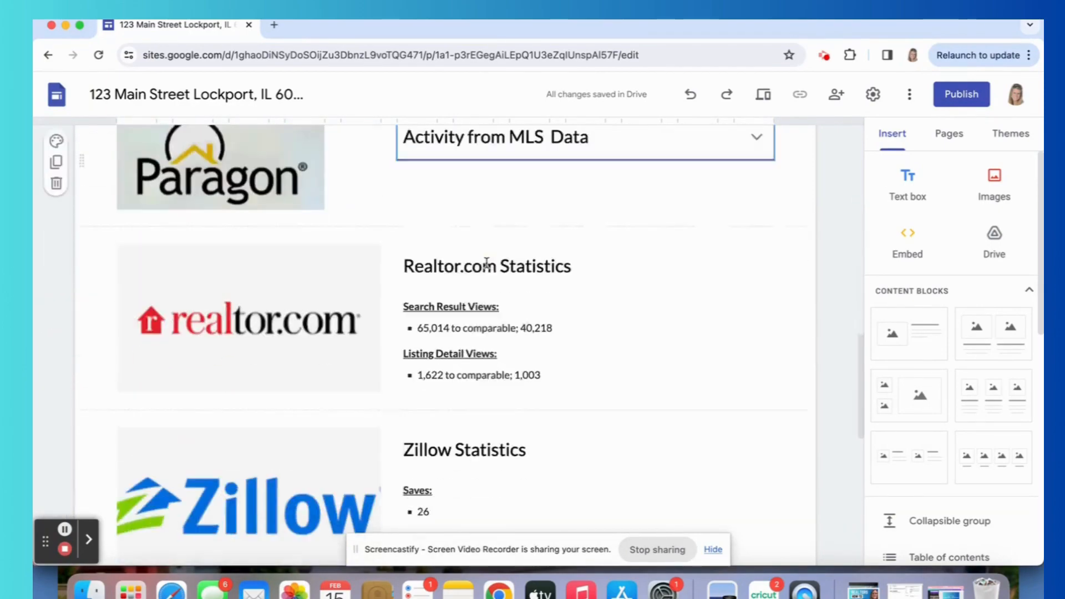
scroll(486, 263, down, 5)
scroll(487, 263, up, 20)
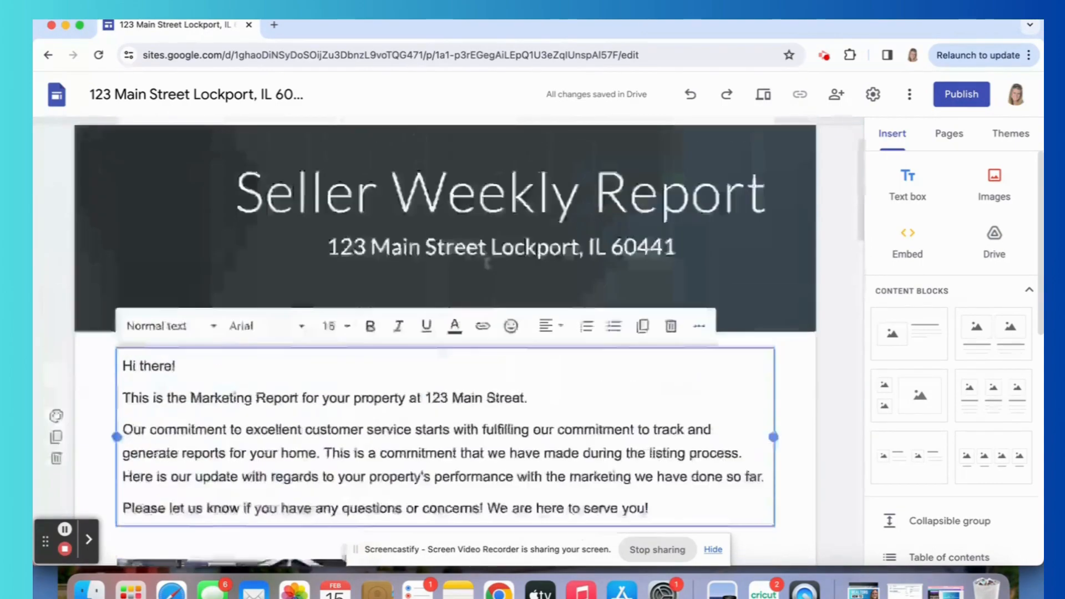
Add a content block with one image beside text at the end of the page and delete it again.
scroll(487, 263, down, 8)
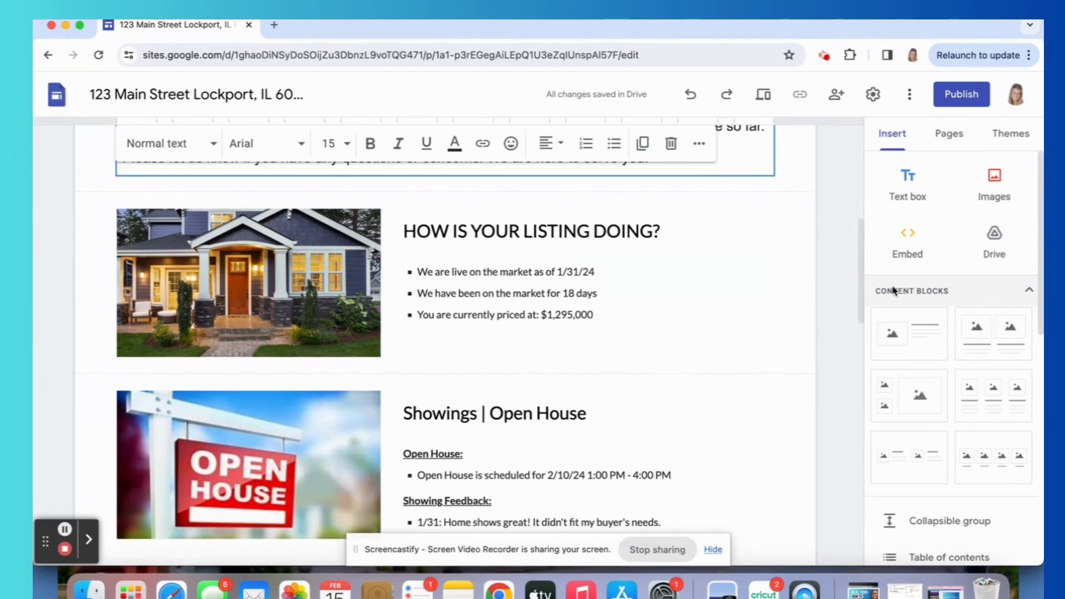
click(923, 340)
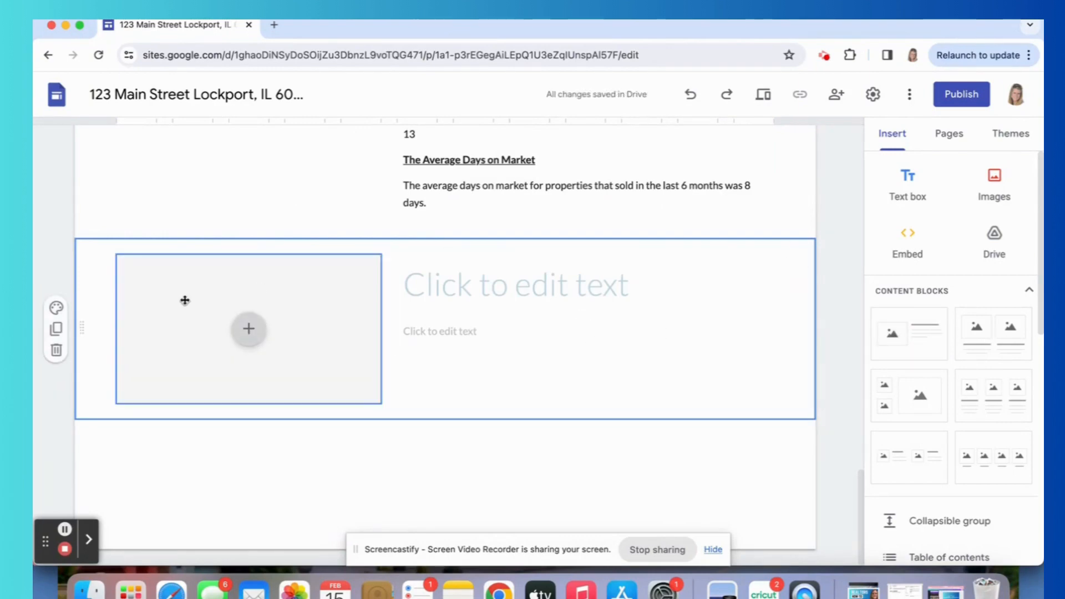
click(56, 350)
scroll(329, 364, up, 10)
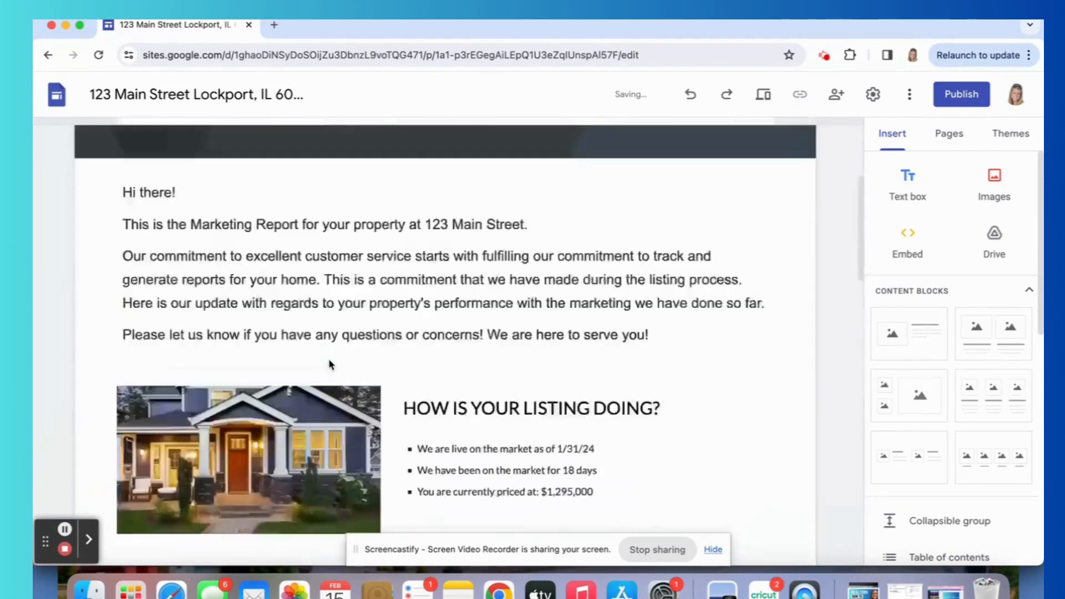
Move the Showings | Open House section above the HOW IS YOUR LISTING DOING? section and back below it.
scroll(328, 355, down, 6)
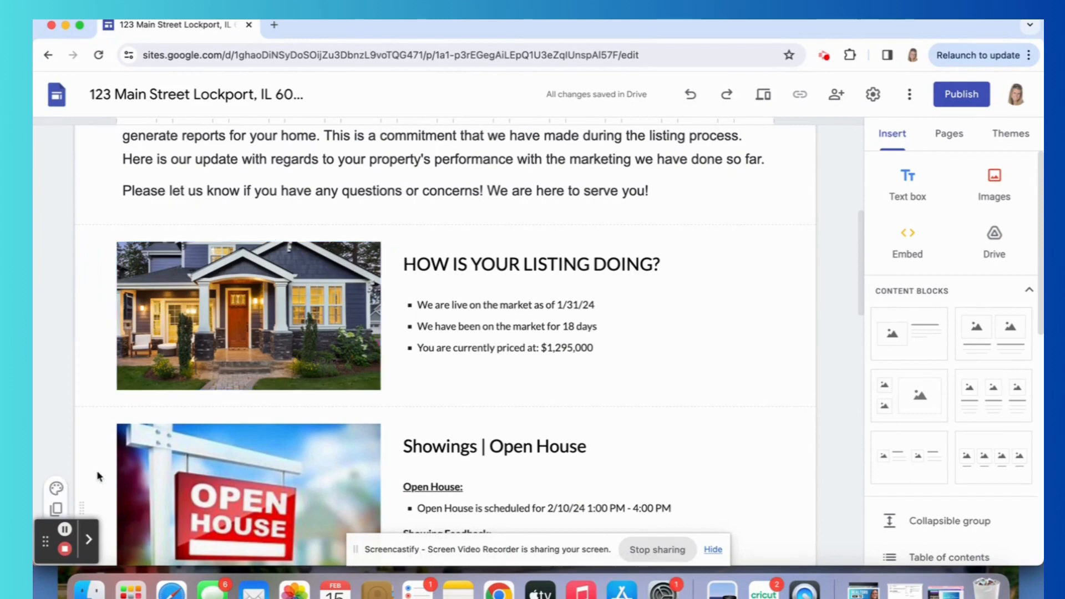
scroll(92, 482, down, 1)
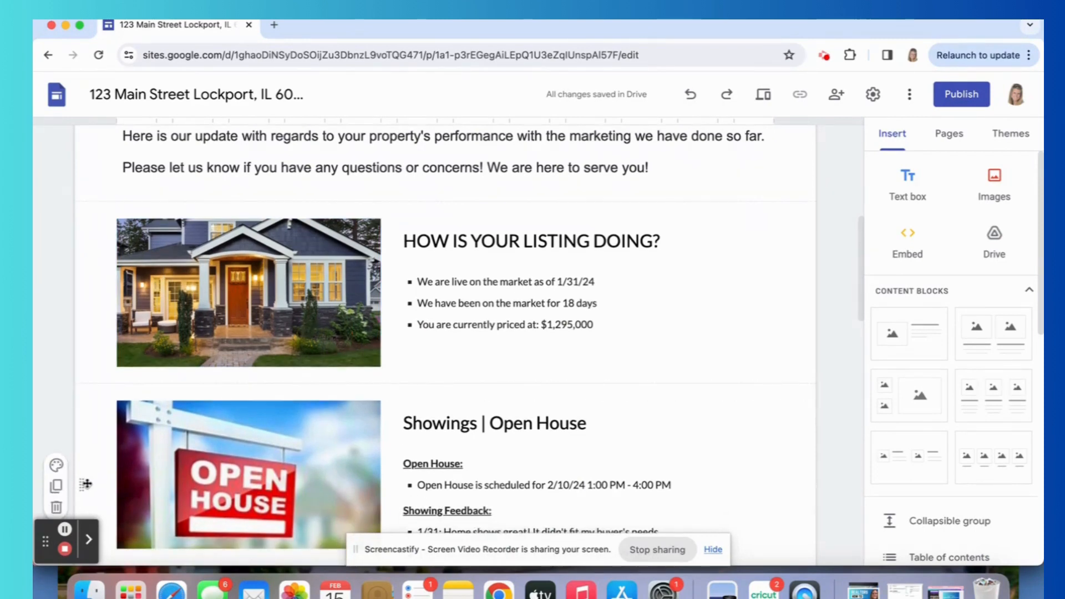
drag(87, 484, 79, 519)
scroll(86, 239, down, 3)
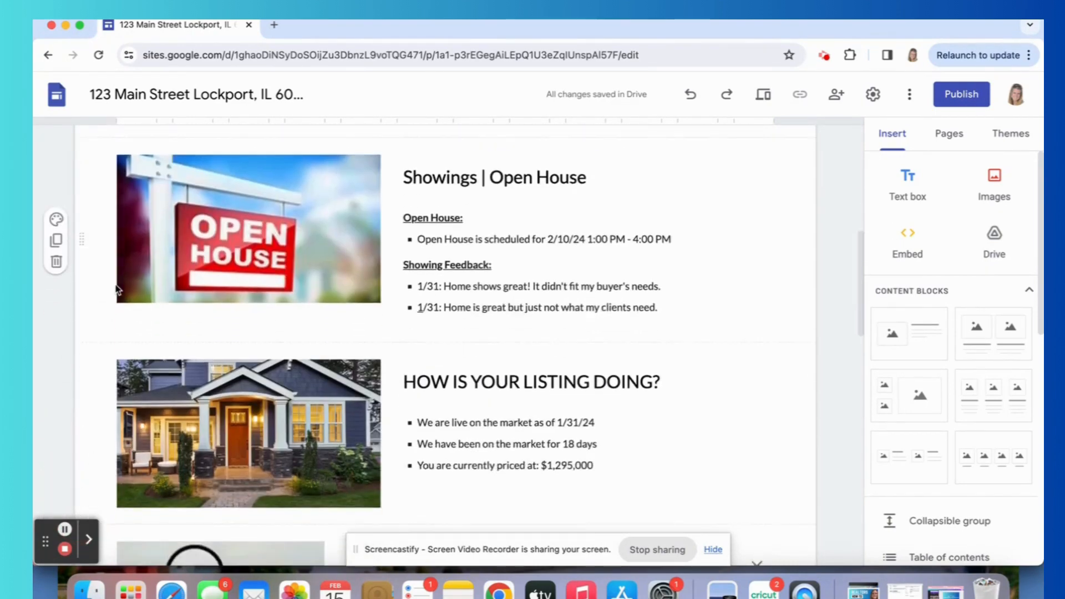
drag(87, 232, 123, 465)
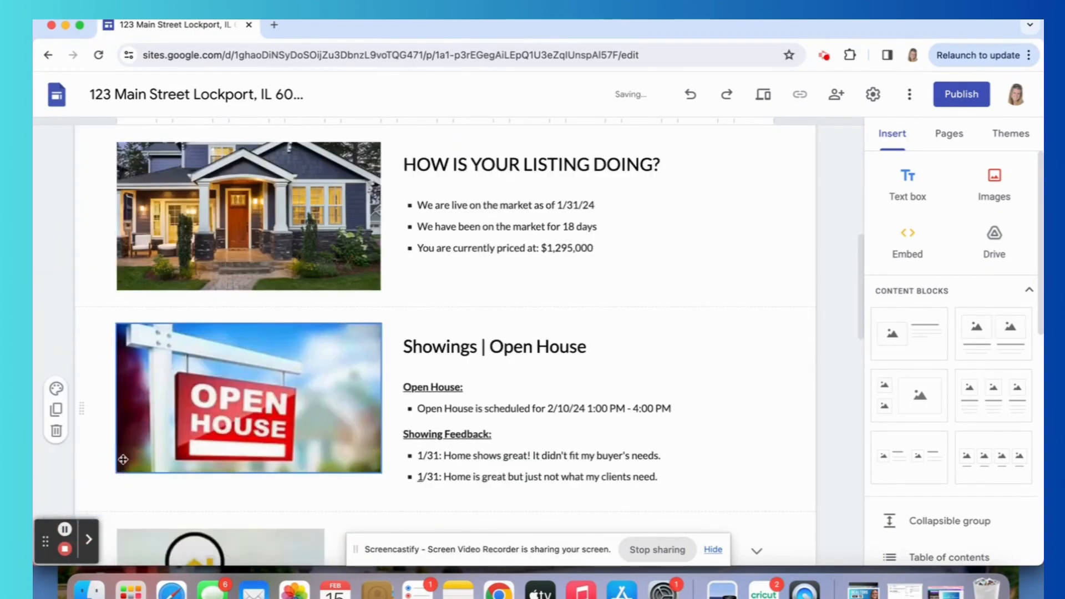
scroll(114, 396, up, 8)
scroll(114, 394, down, 7)
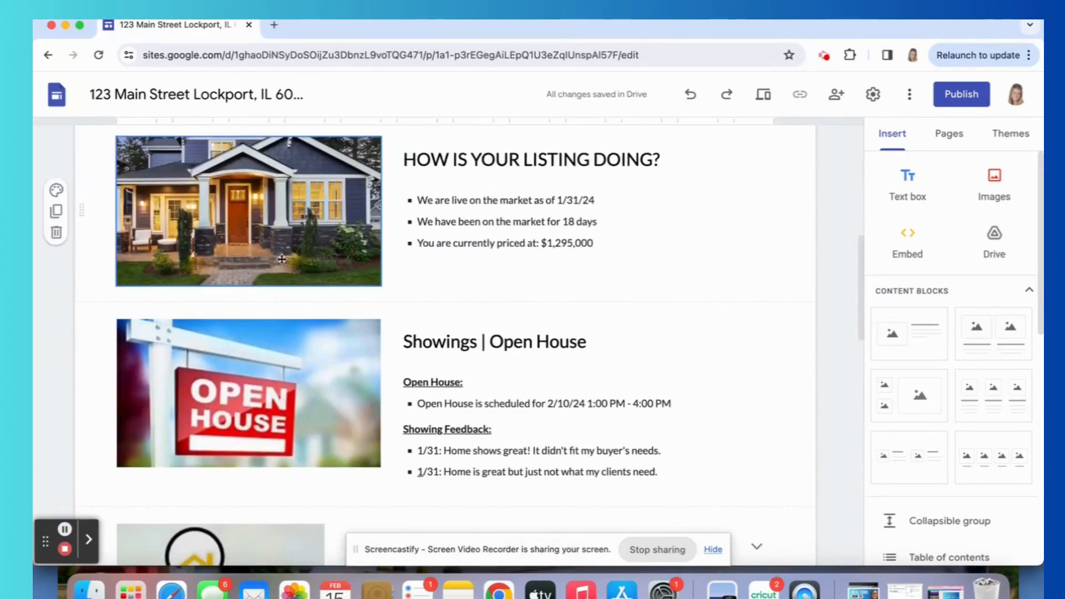
Examine the photo and text of the HOW IS YOUR LISTING DOING? section and the Showings | Open House details.
click(282, 259)
scroll(282, 259, up, 3)
click(463, 229)
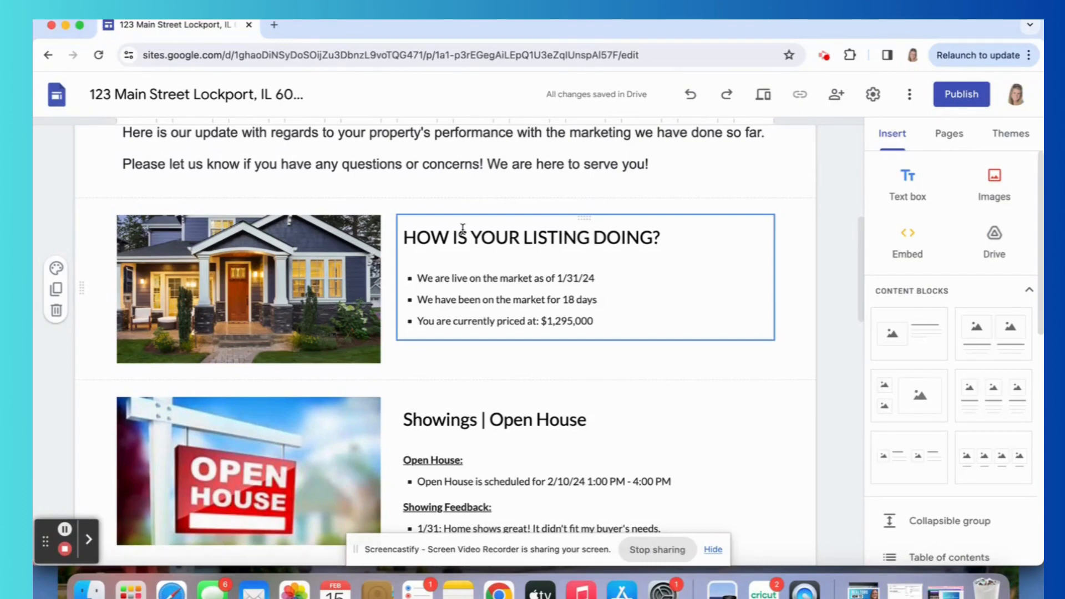
scroll(462, 228, down, 3)
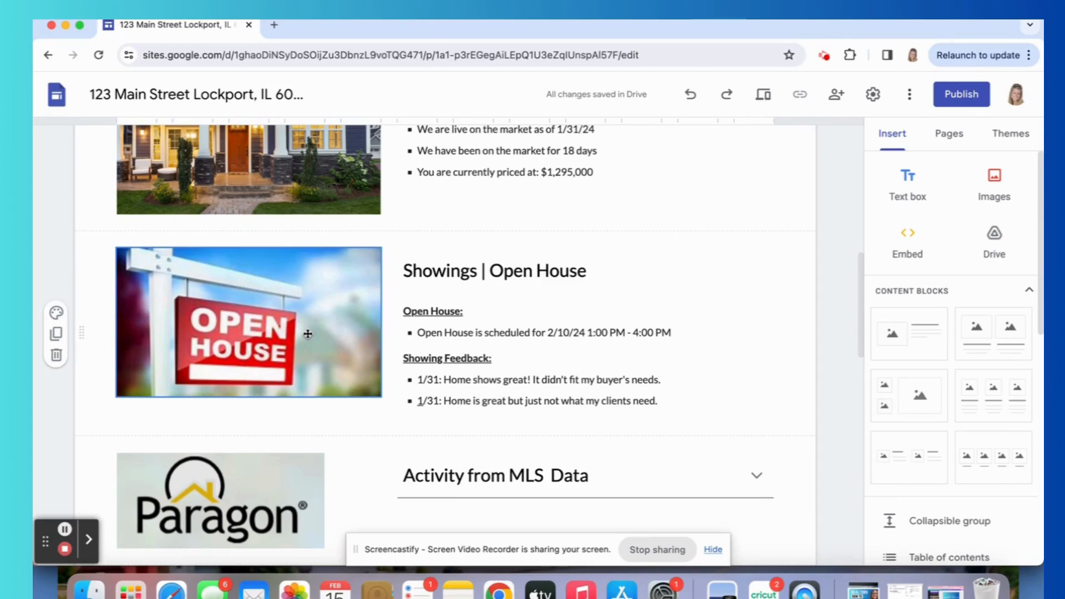
click(611, 364)
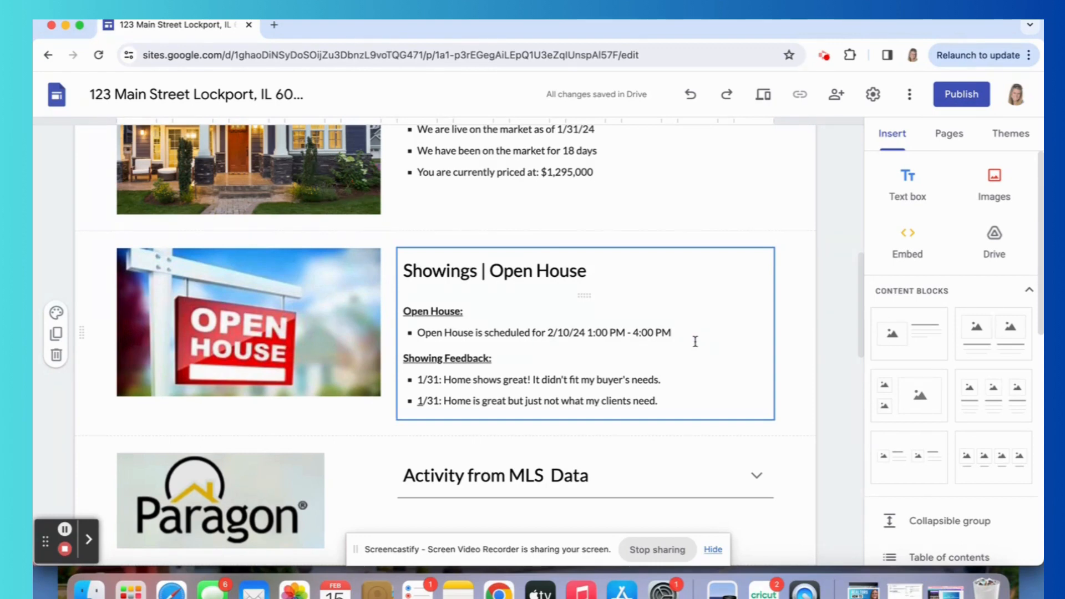
Expand the Activity from MLS Data collapsible group and read through its statistics and explanations.
scroll(695, 341, down, 5)
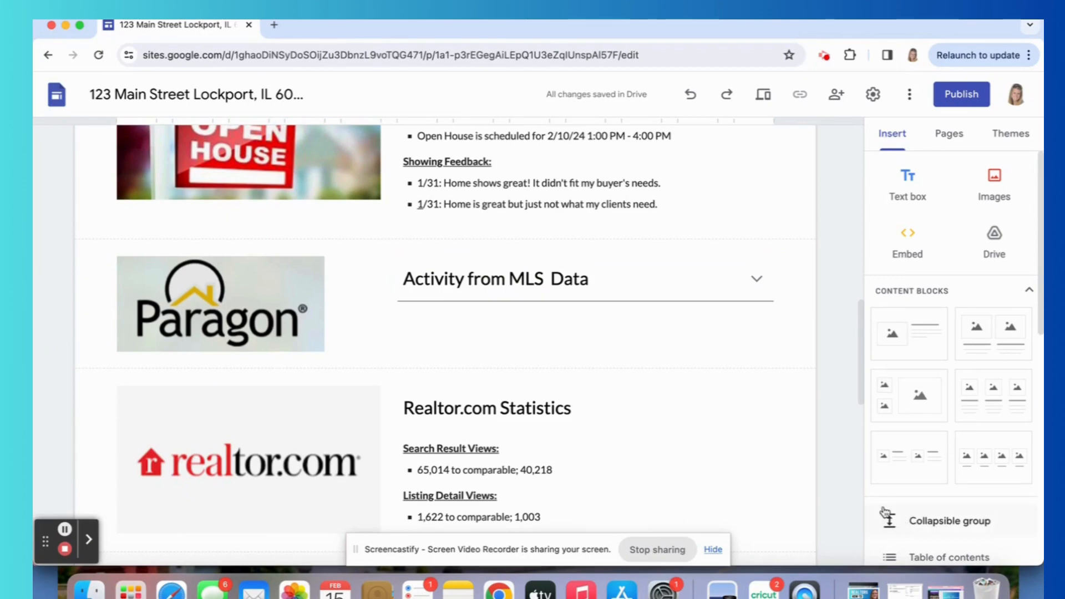
click(582, 286)
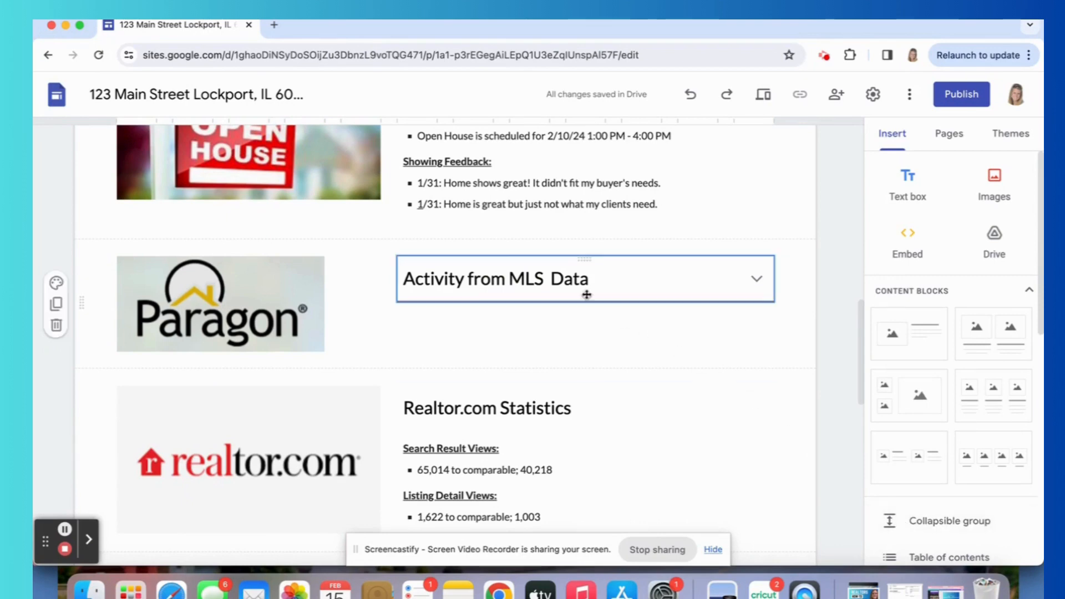
click(757, 284)
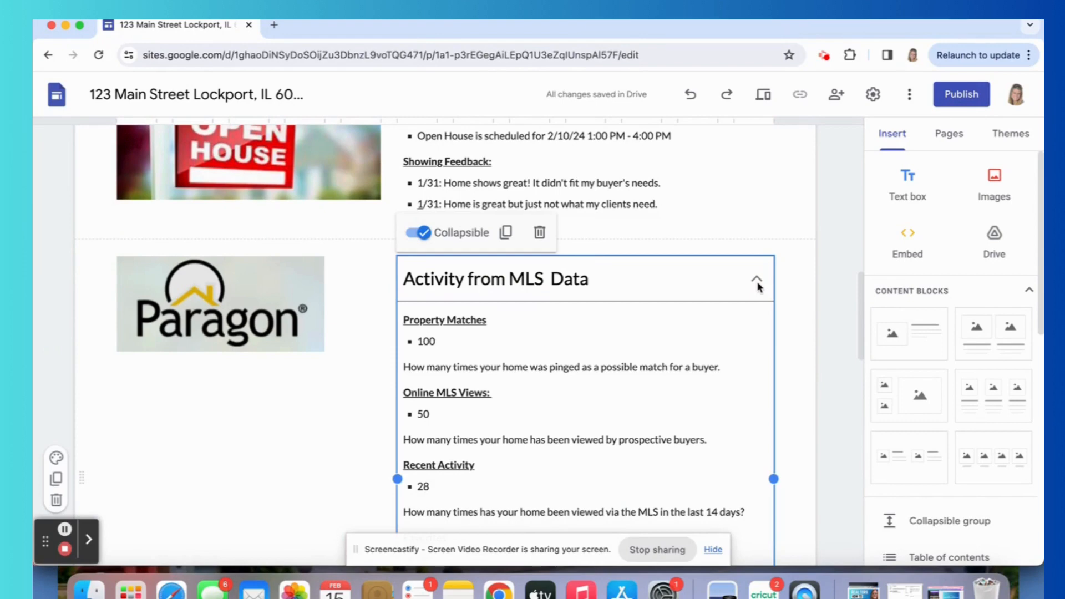
scroll(757, 284, down, 5)
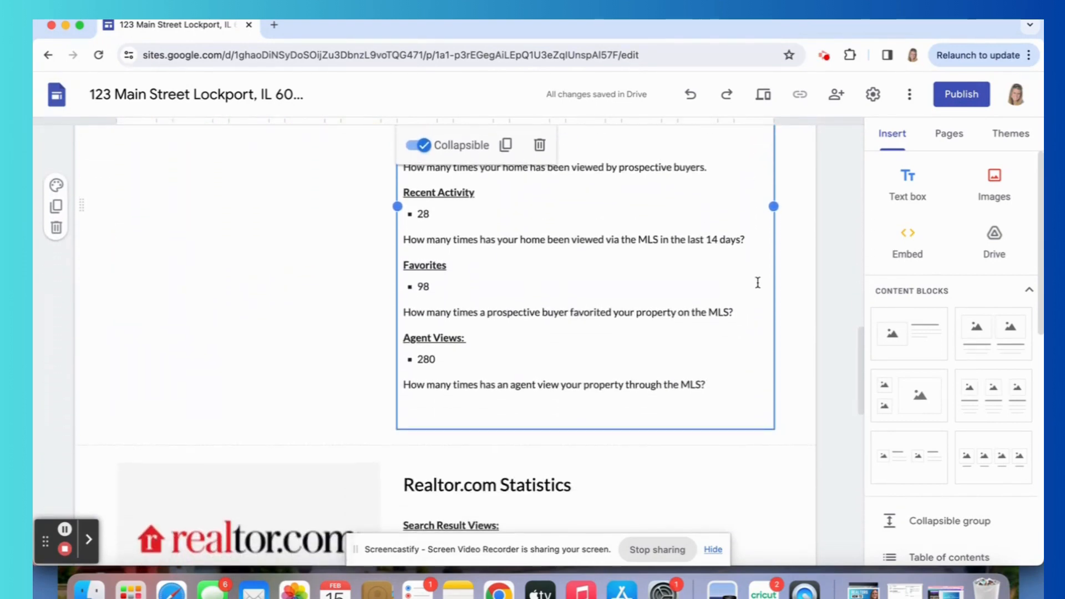
scroll(757, 283, up, 4)
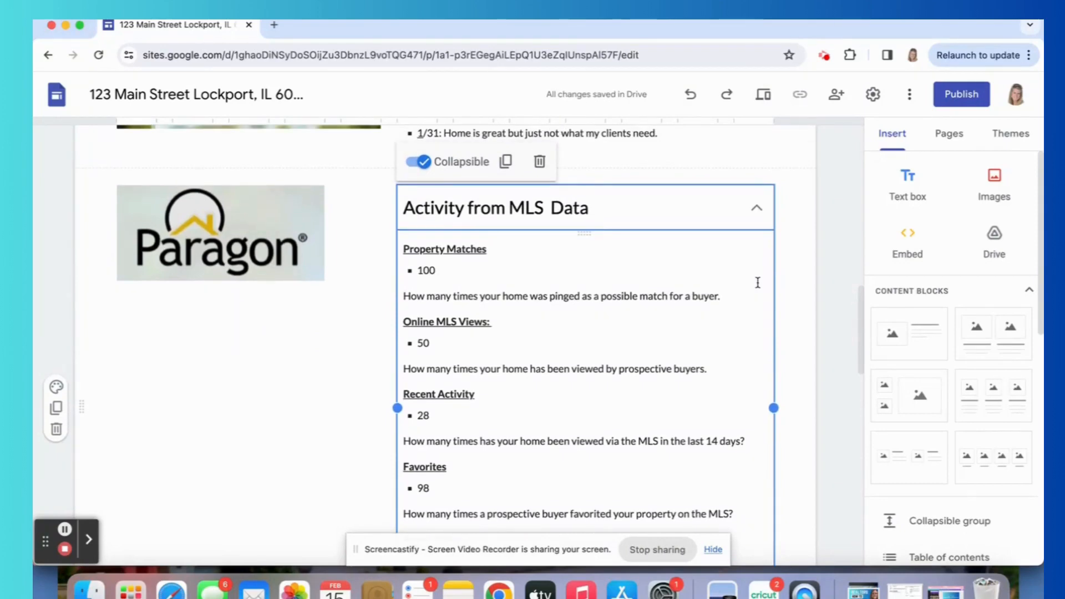
scroll(757, 283, down, 2)
scroll(757, 283, up, 2)
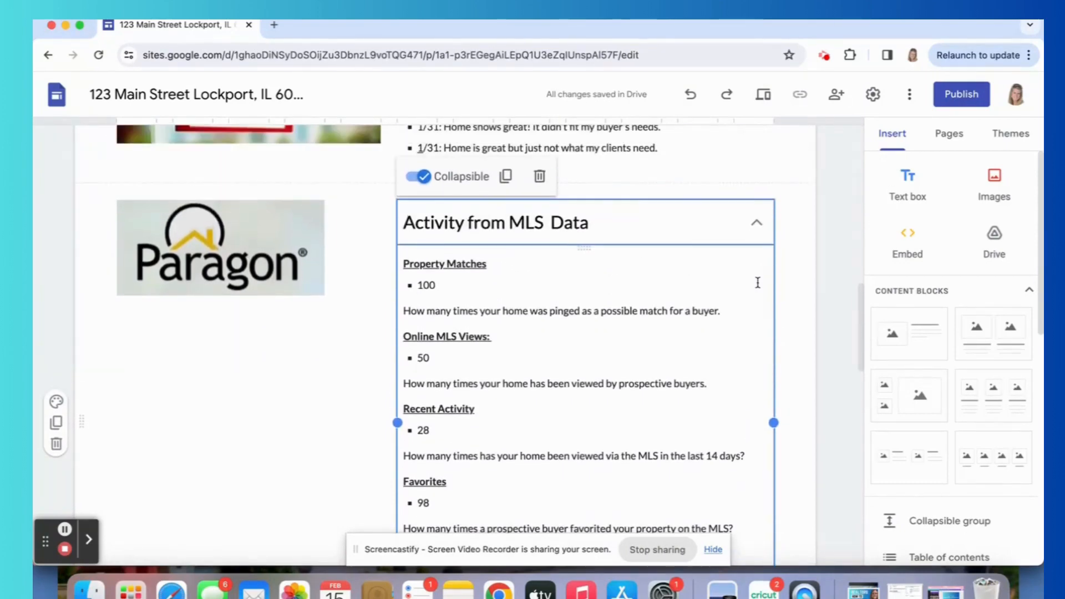
Read the property match, MLS view, recent activity, favorites and agent view figures in the Activity from MLS Data section.
scroll(757, 283, down, 1)
scroll(757, 282, up, 2)
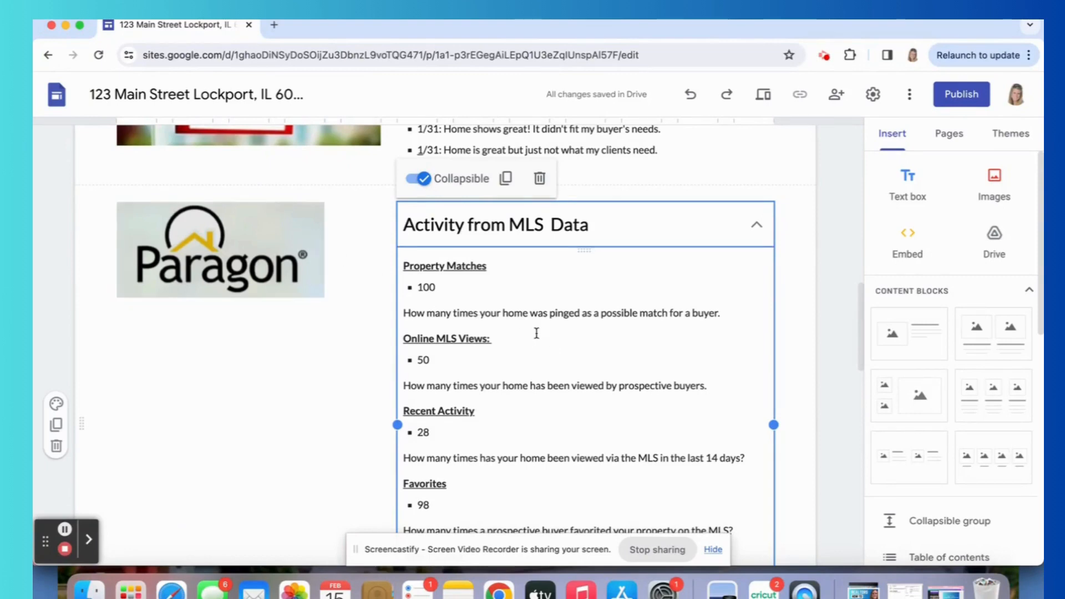
scroll(503, 286, down, 3)
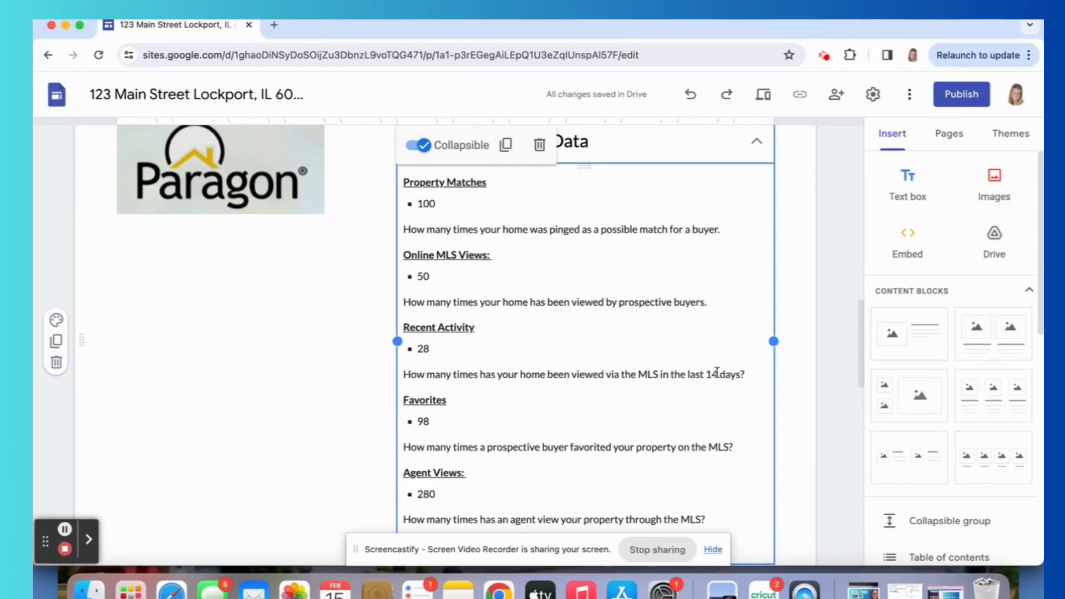
scroll(716, 372, down, 3)
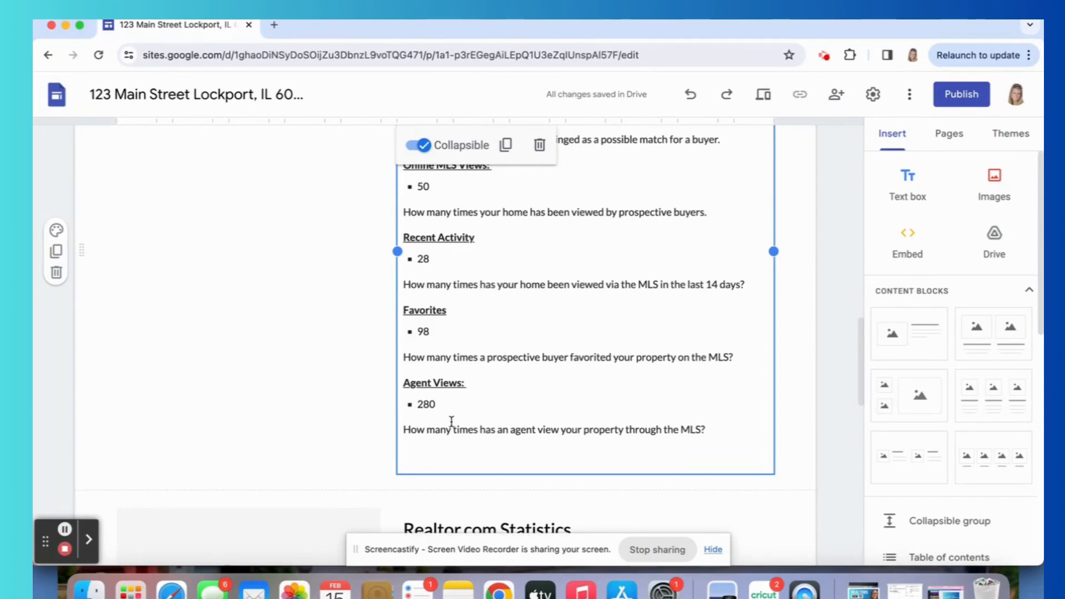
Examine the Realtor.com Statistics, Zillow Statistics and Your Competition sections down to the end of the page.
scroll(452, 422, down, 10)
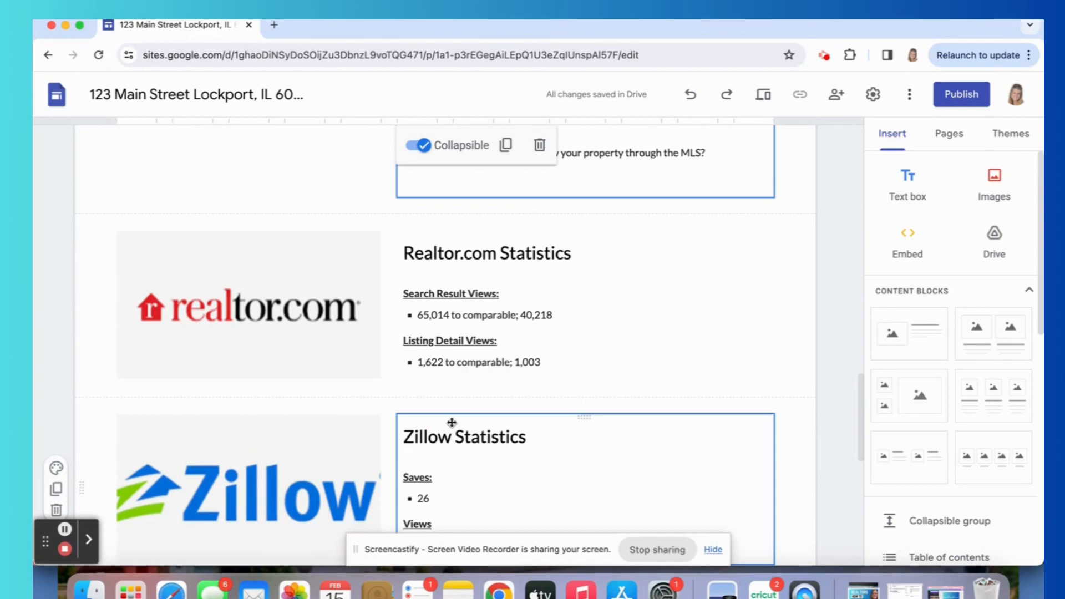
scroll(451, 423, down, 3)
scroll(452, 423, down, 7)
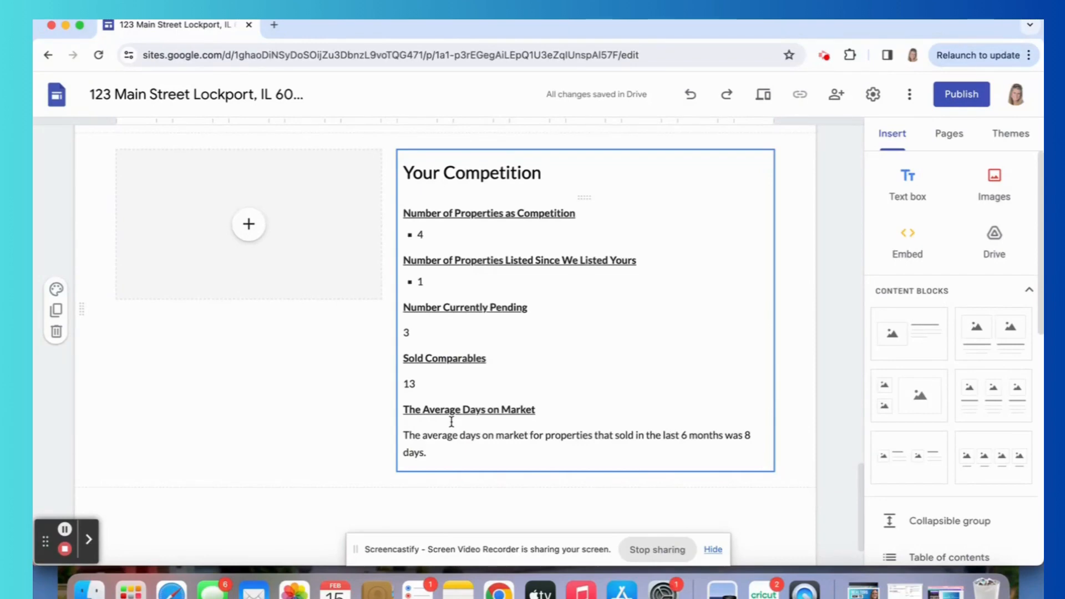
scroll(452, 422, down, 3)
scroll(451, 420, up, 1)
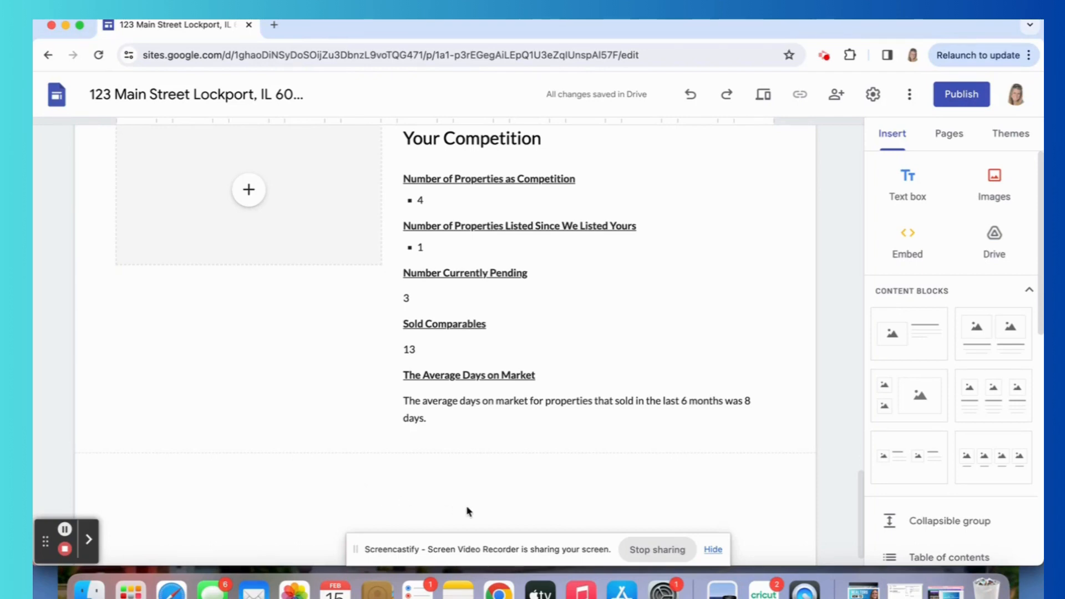
scroll(467, 512, down, 1)
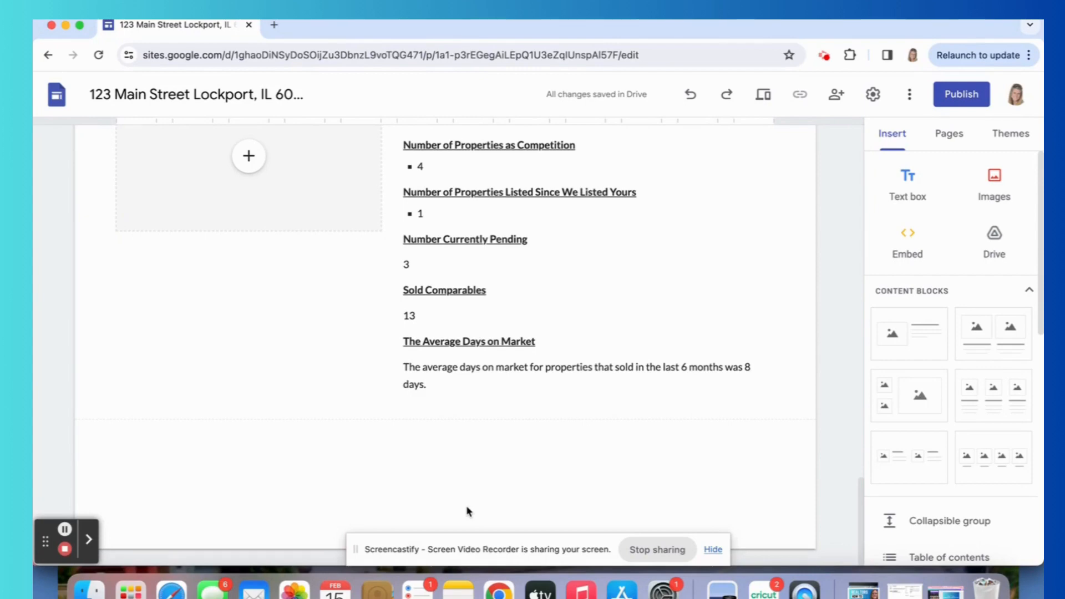
scroll(467, 512, up, 20)
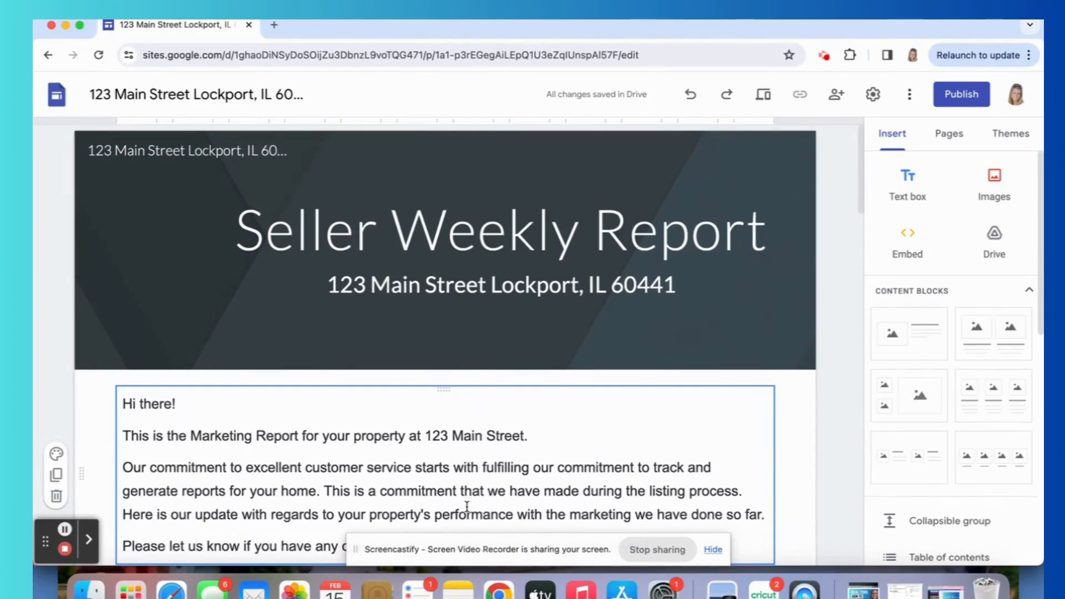
Publish the report site to the web with the suggested web address and viewing limited to specific people.
scroll(466, 506, down, 5)
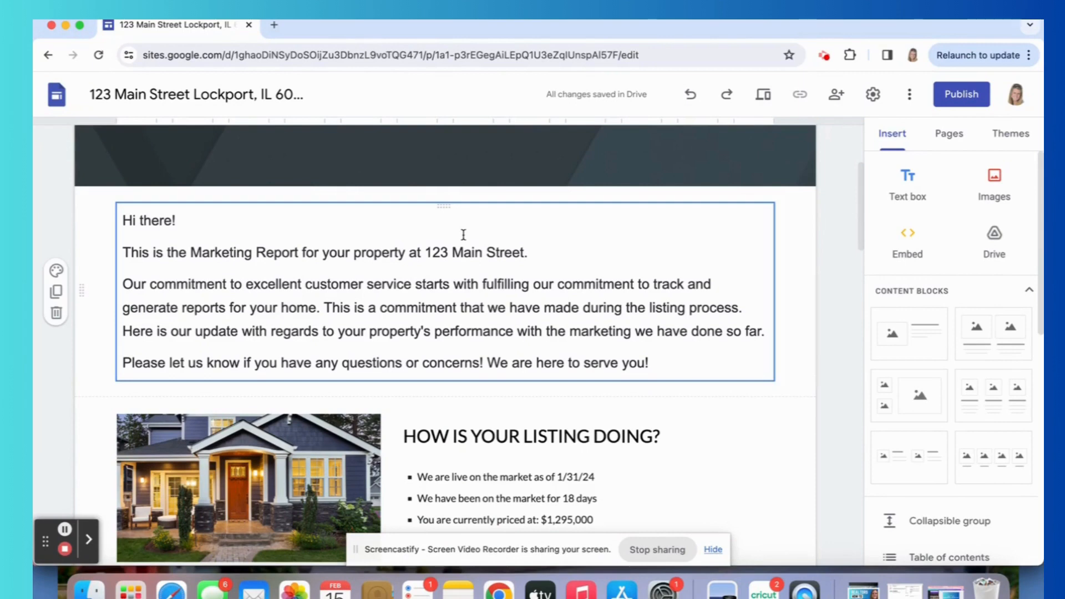
click(967, 90)
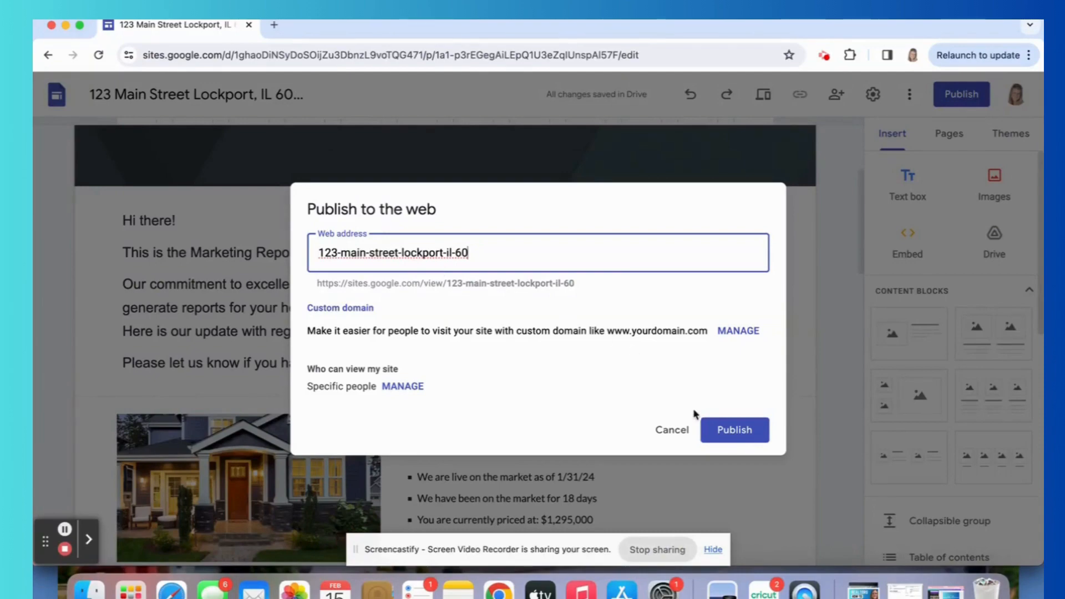
click(721, 428)
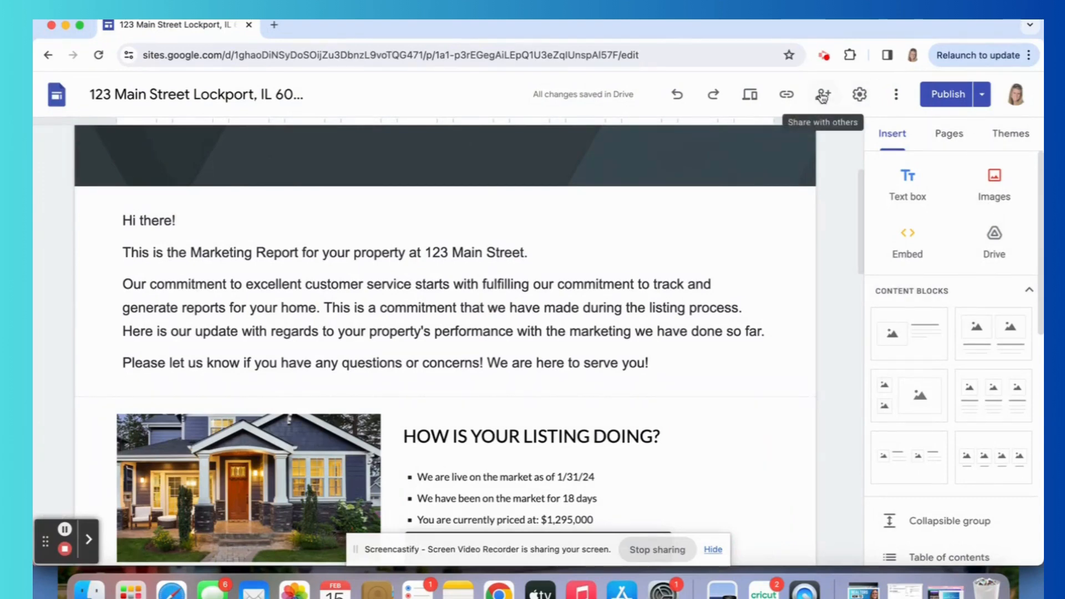
Copy the published site link and open it in a new browser tab.
click(791, 95)
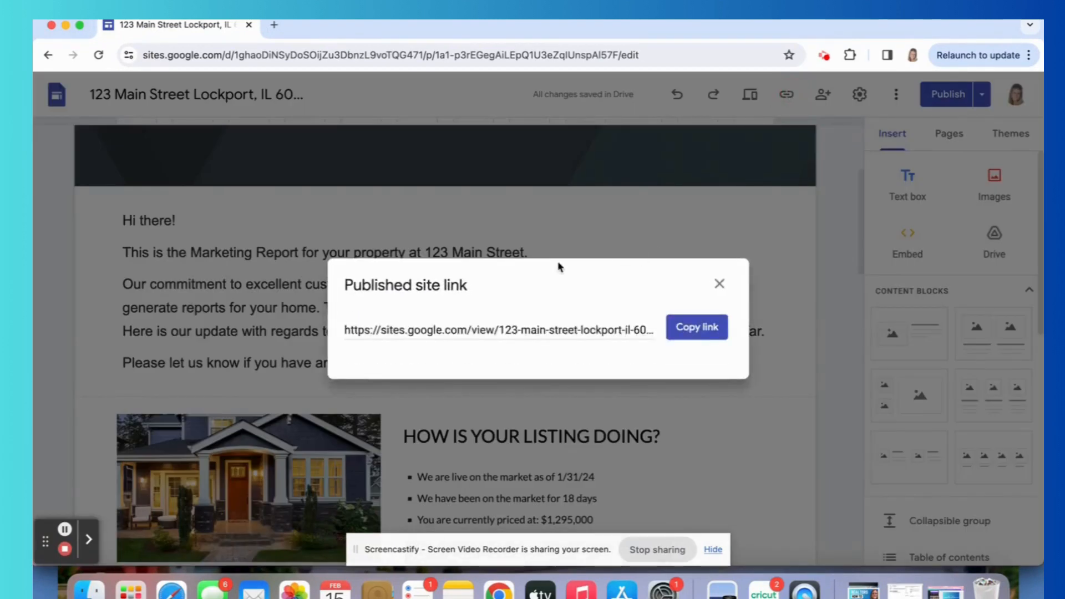
click(700, 328)
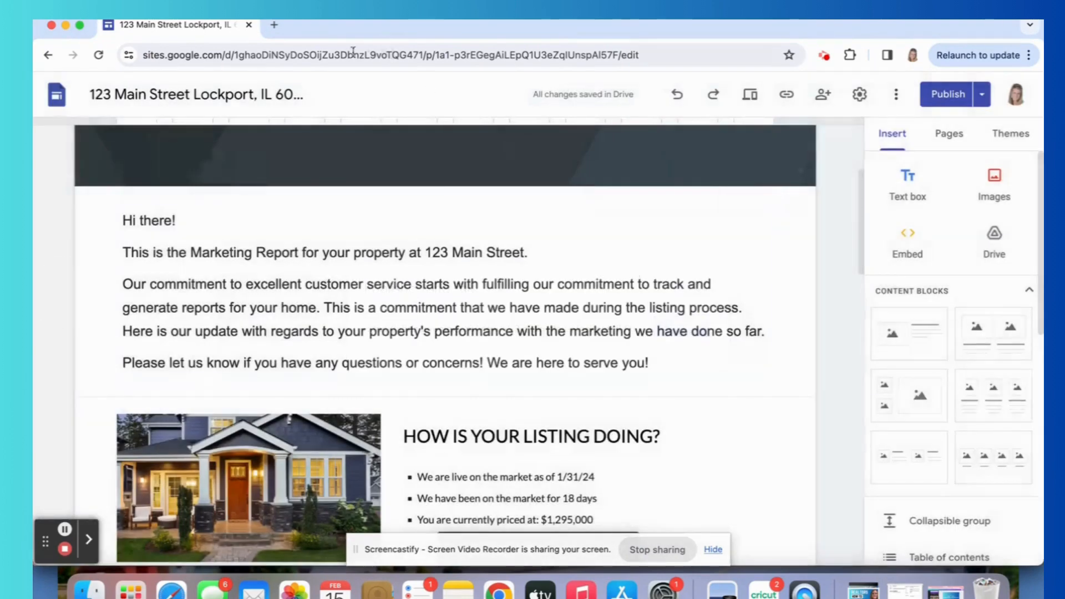
click(275, 25)
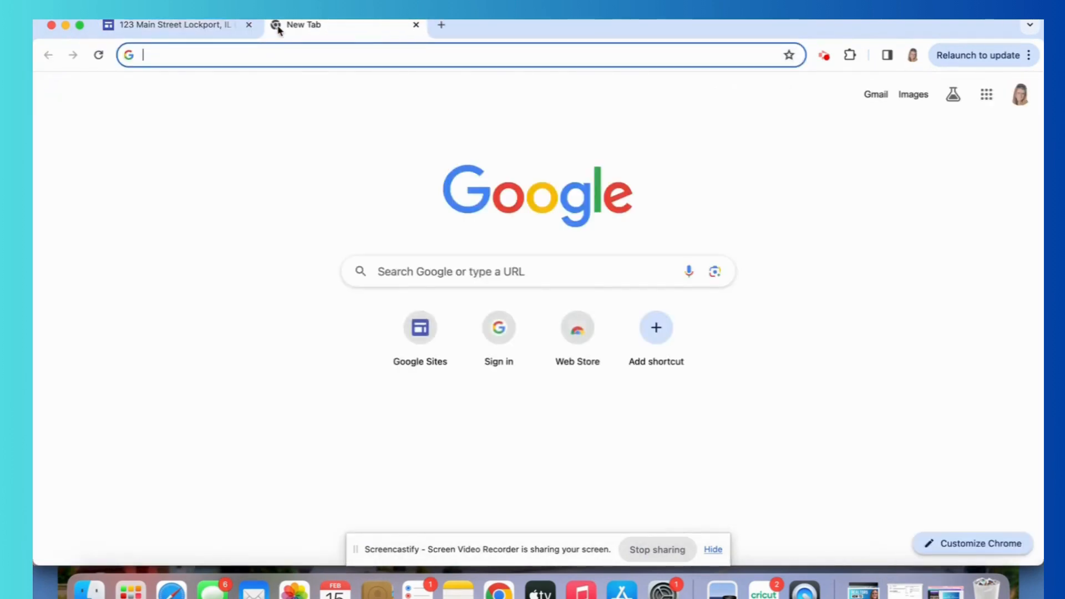
key(super+v)
key(Return)
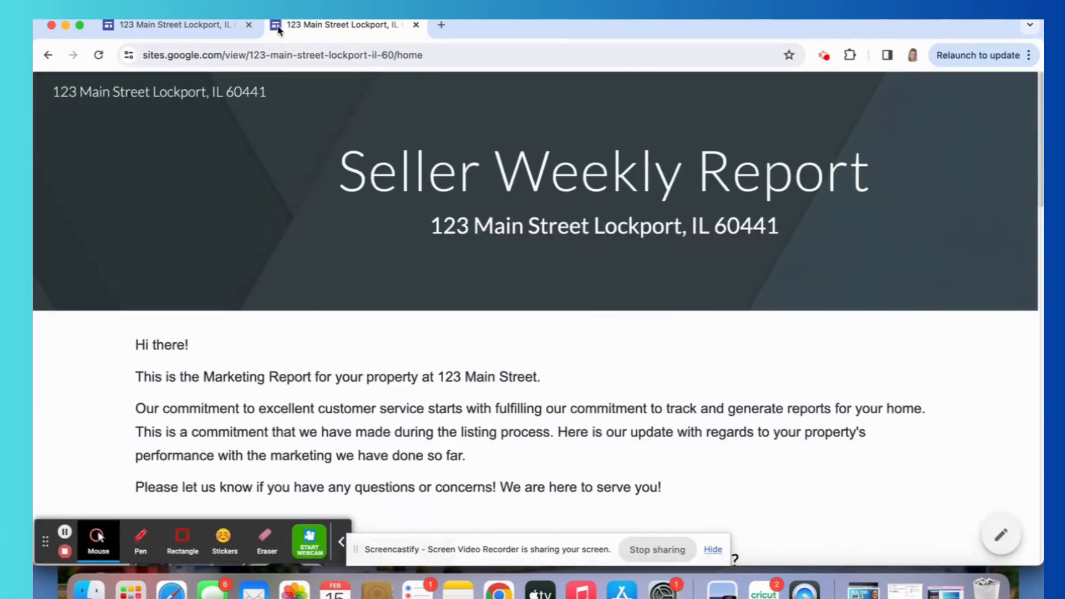
Look through the published Seller Weekly Report from its header to the Zillow Statistics and back.
scroll(654, 204, down, 3)
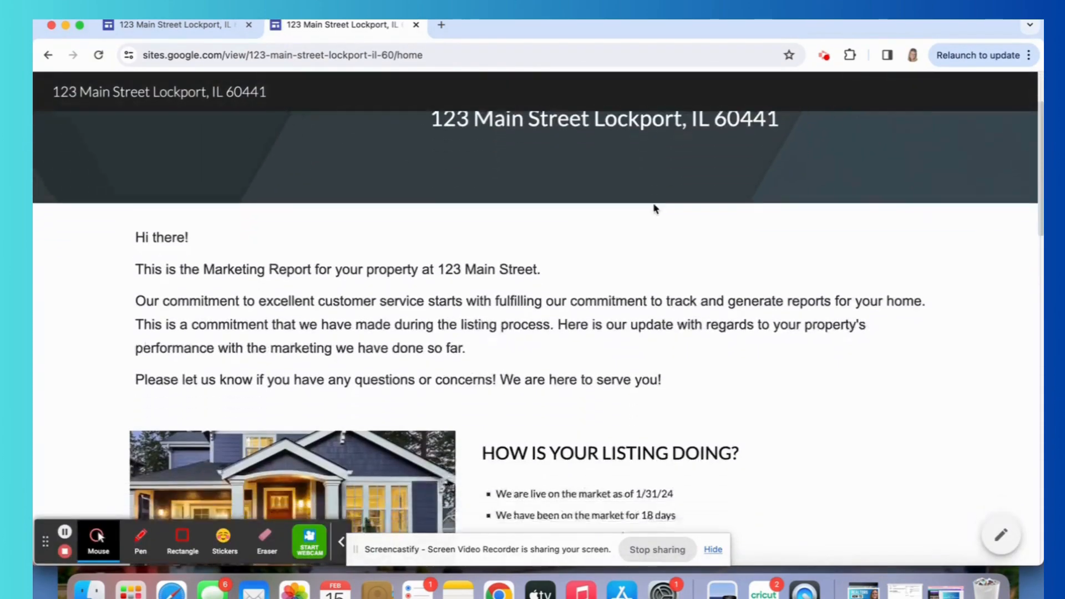
scroll(655, 208, down, 20)
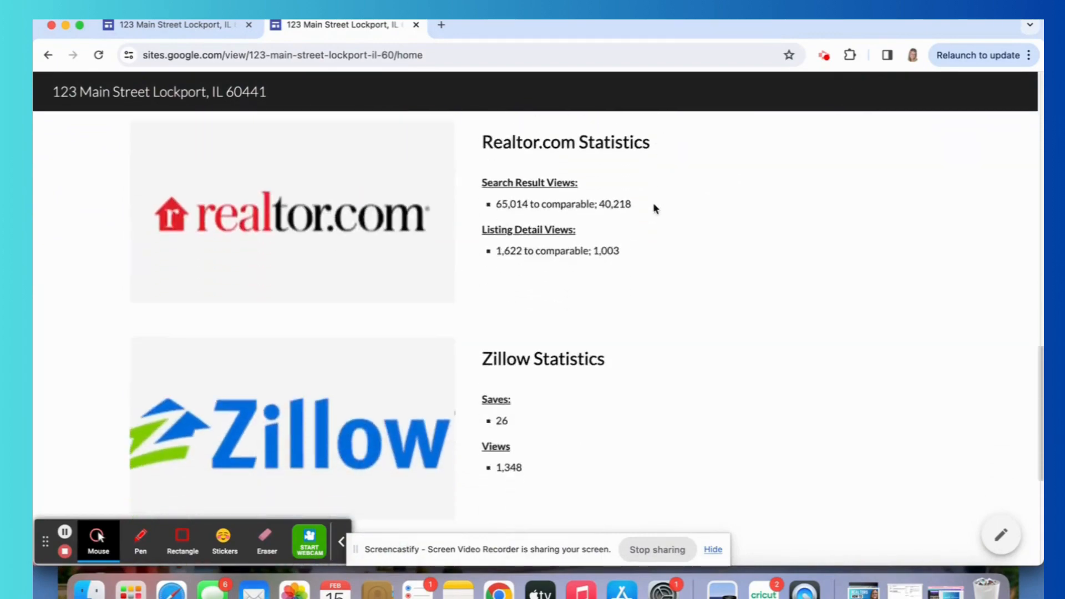
scroll(653, 202, up, 20)
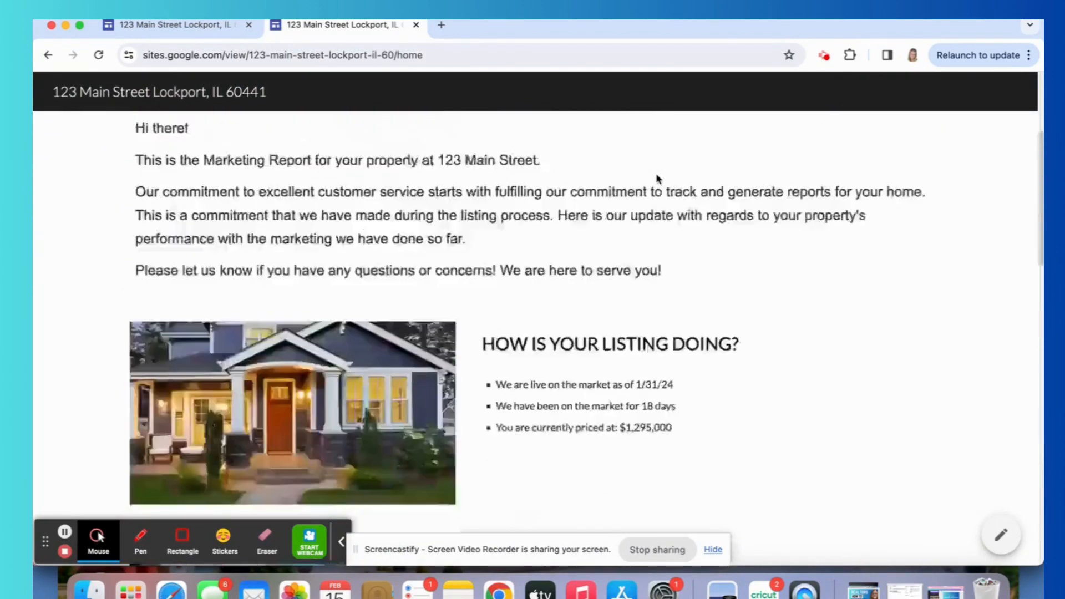
scroll(656, 178, up, 5)
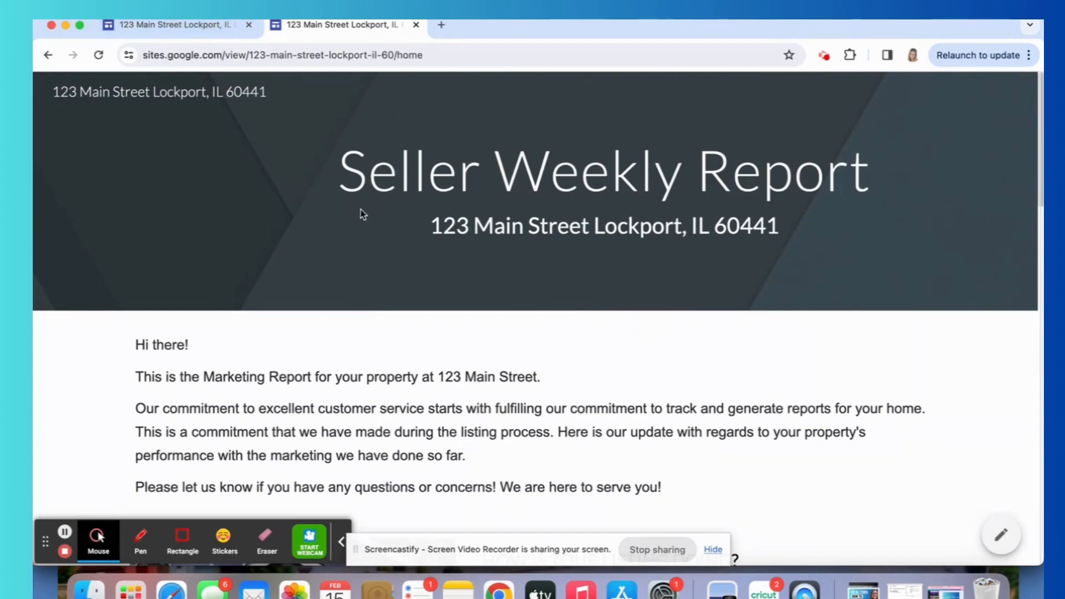
Switch from the published page back to the site editor and view the report's header.
click(187, 26)
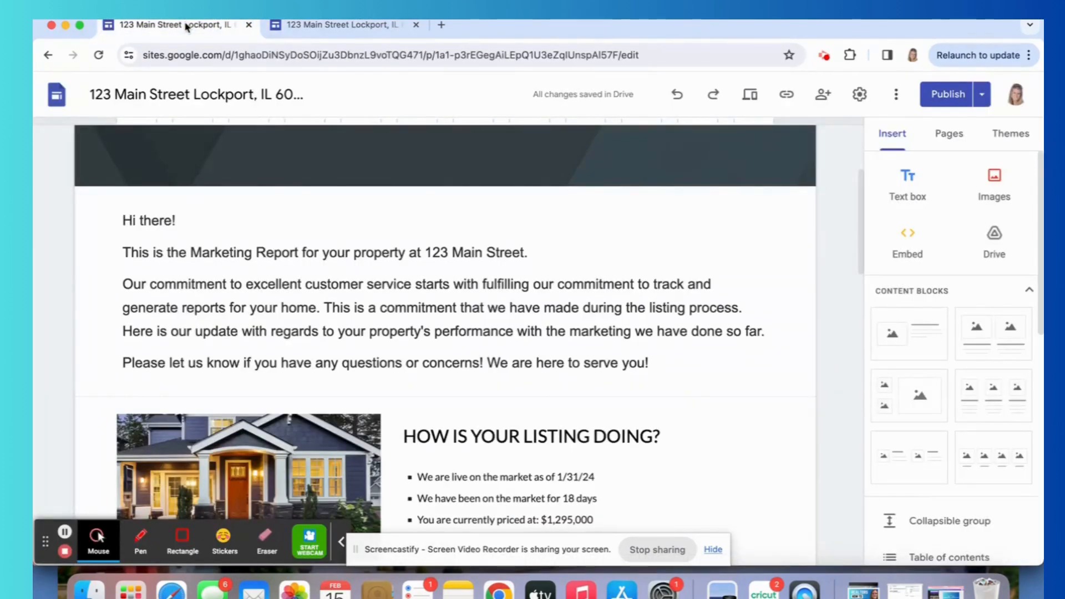
click(317, 26)
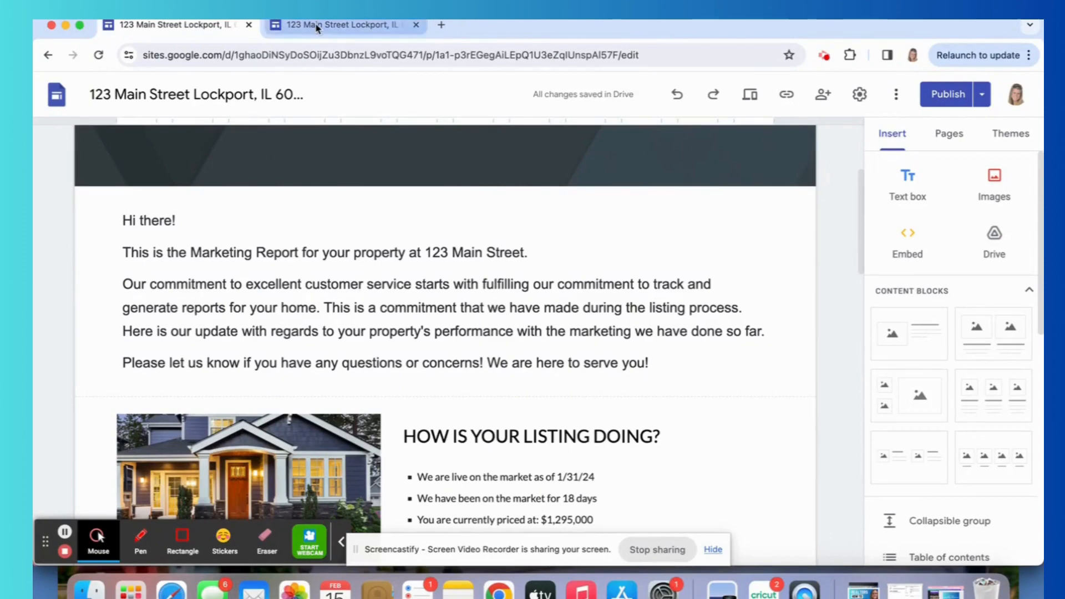
click(183, 27)
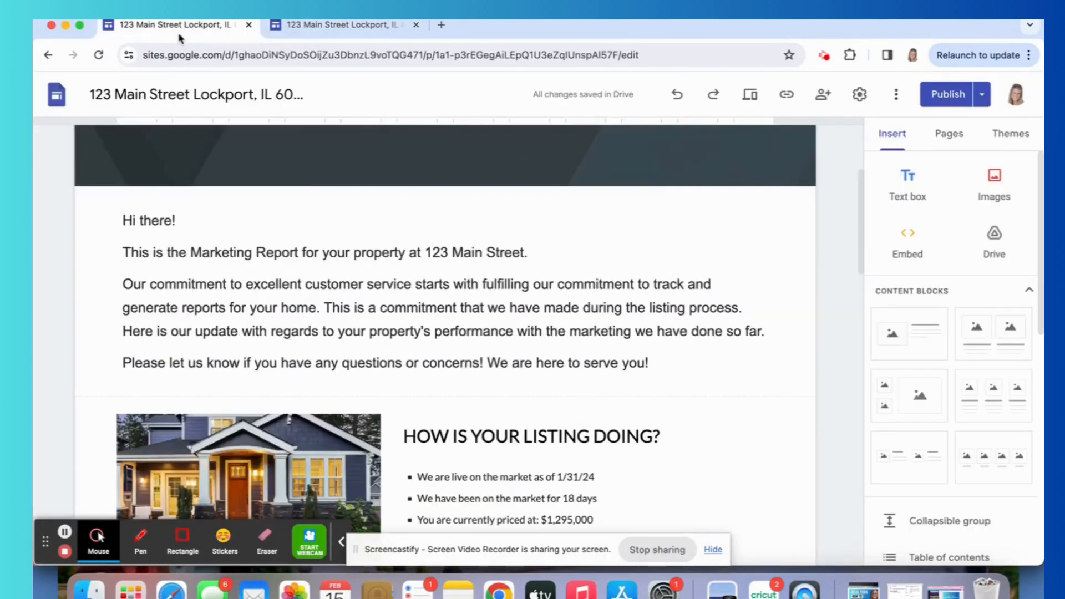
scroll(517, 367, up, 5)
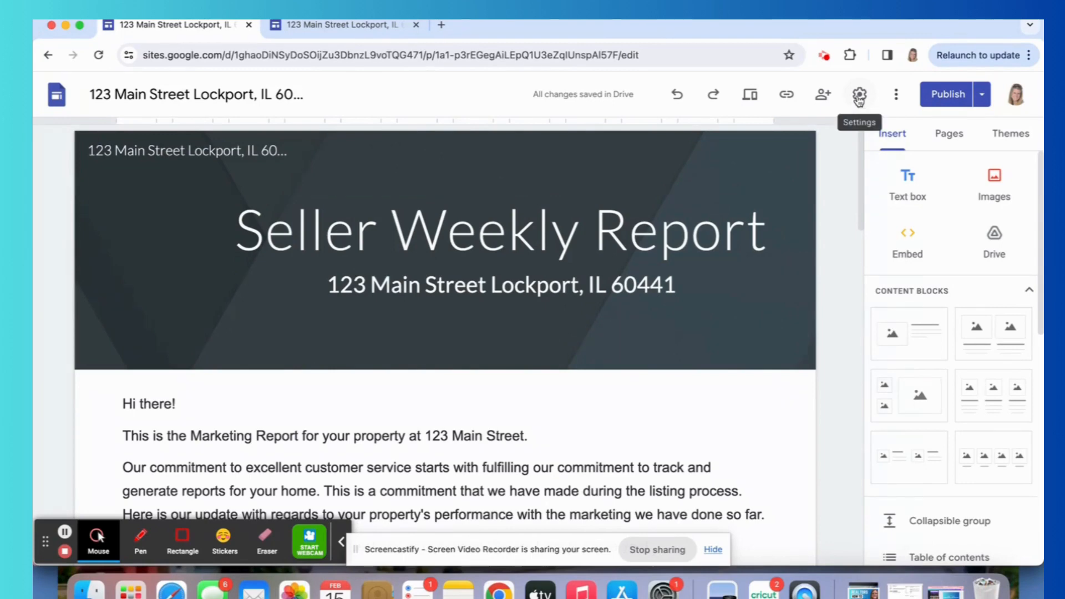
Check the site's Navigation settings and the sharing access for the draft and the published site, leaving both dialogs unchanged.
click(859, 95)
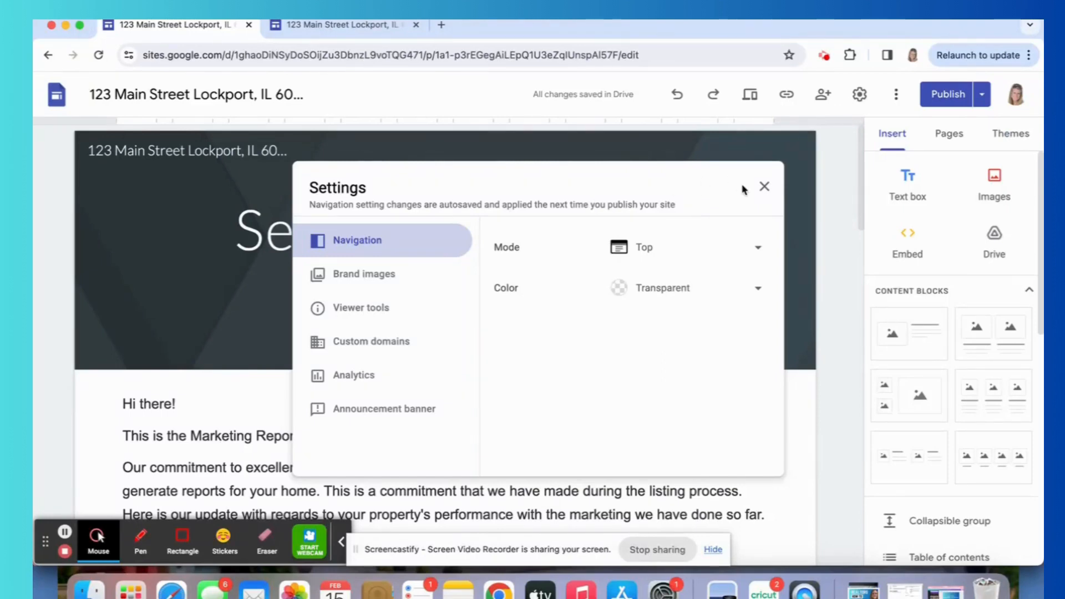
click(764, 186)
click(824, 95)
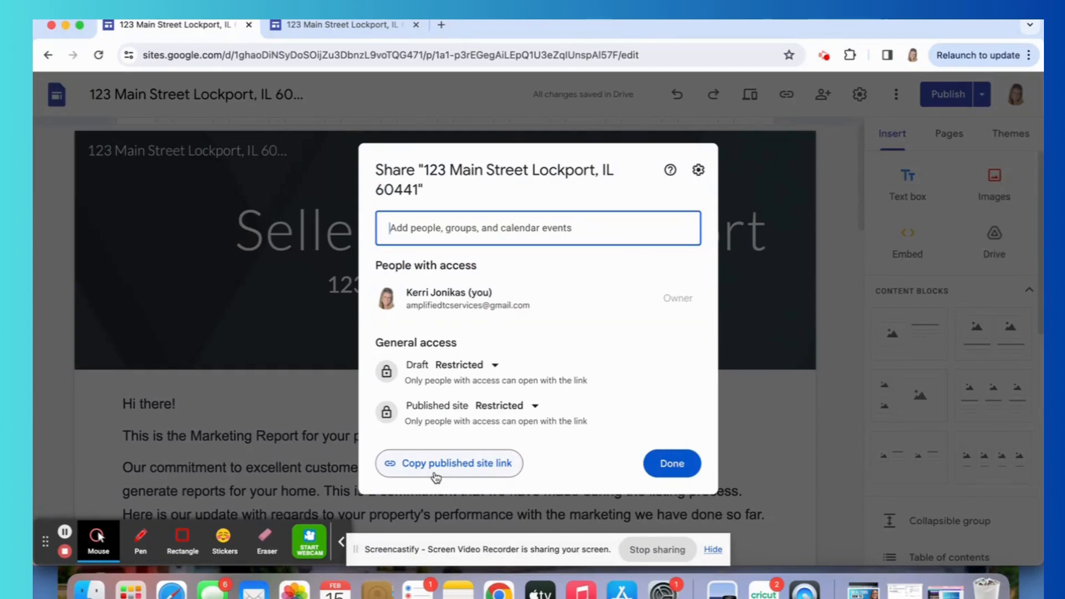
click(673, 465)
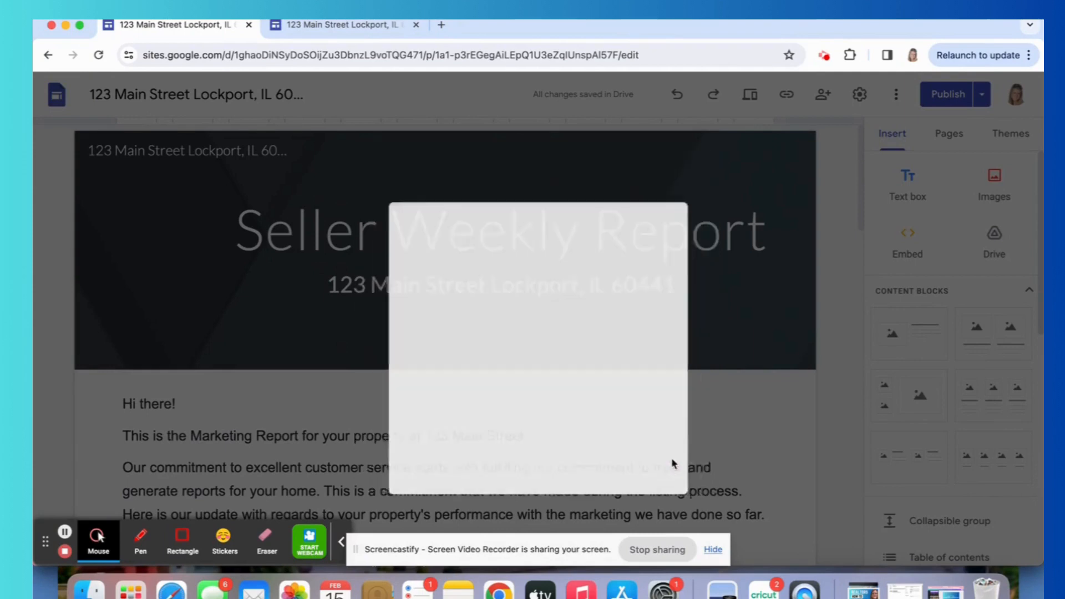